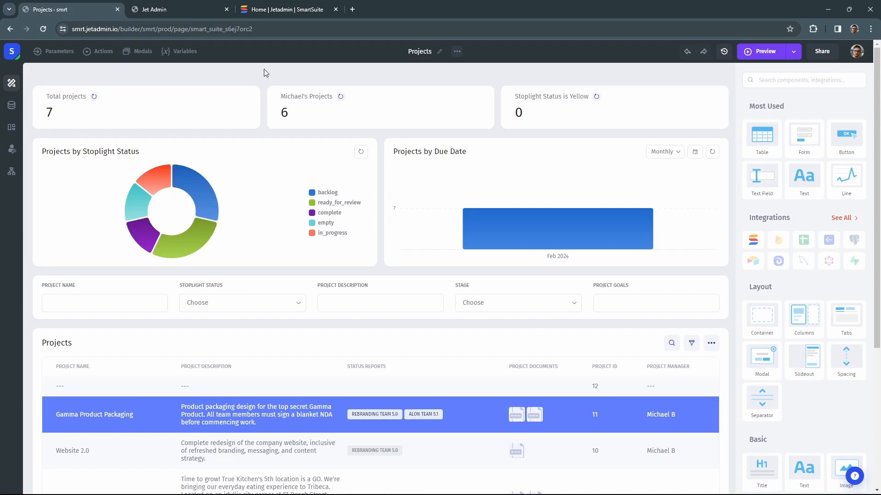
Step: Pick SmartSuite as a new Jet Admin resource and name it 'SmartSuite Sync'
left_click(166, 10)
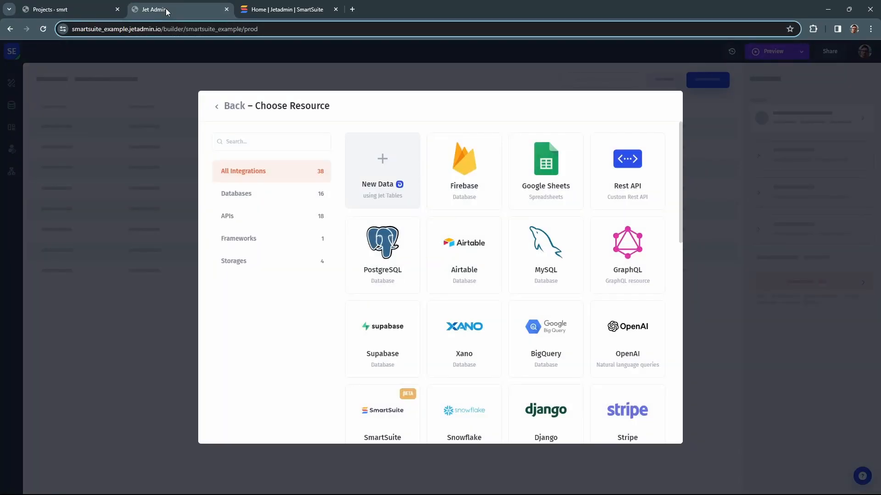
left_click(260, 144)
type("sm")
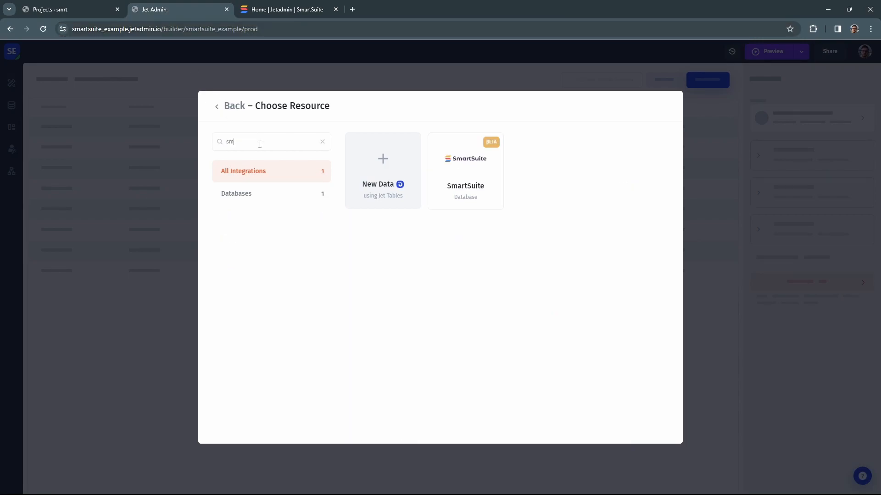
left_click(474, 177)
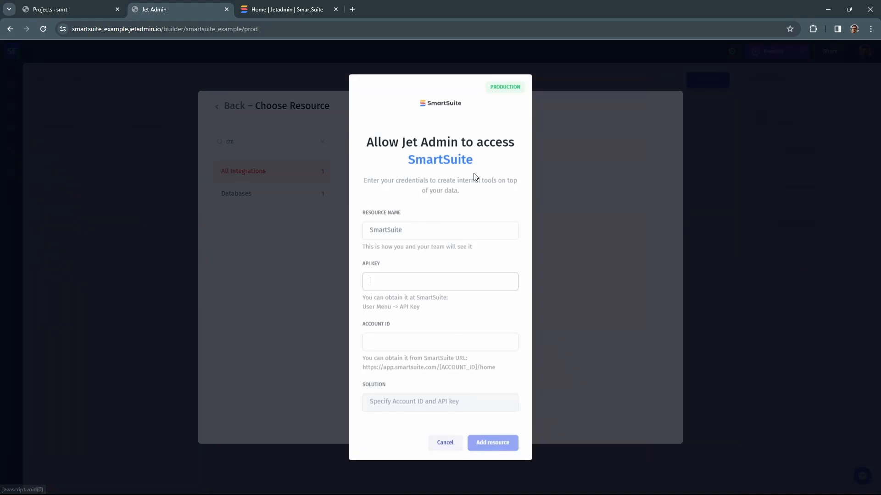
left_click(452, 233)
type("Sync")
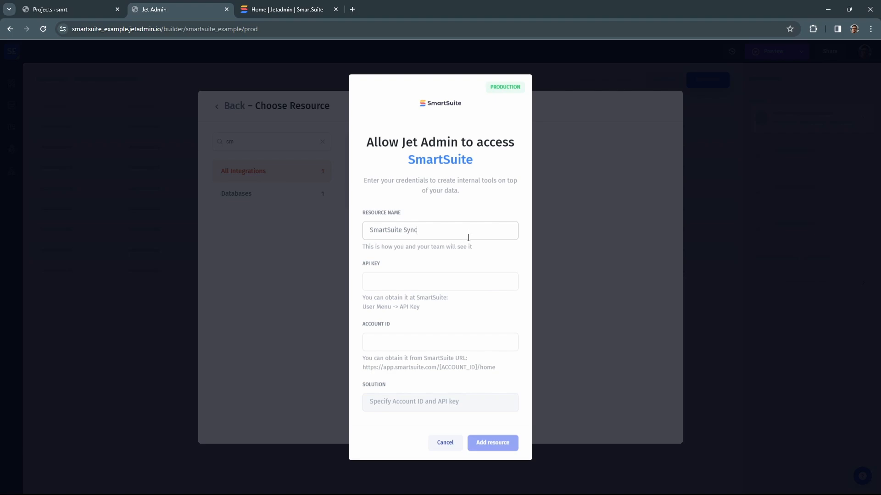
left_click(299, 10)
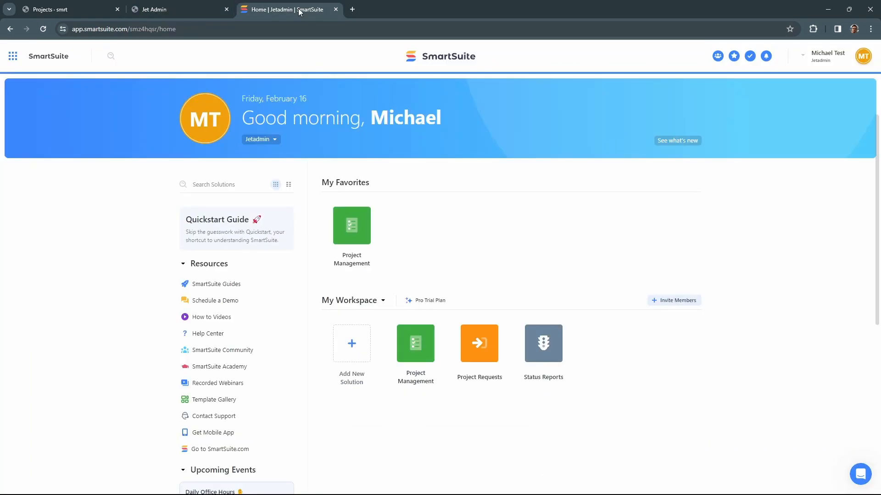
Step: Generate a new SmartSuite API key from the profile menu and select the token for copying
left_click(859, 60)
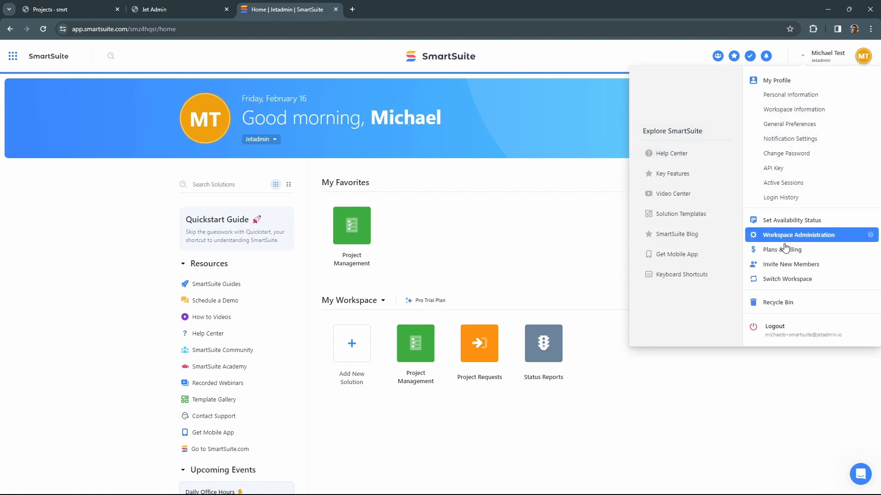
left_click(781, 168)
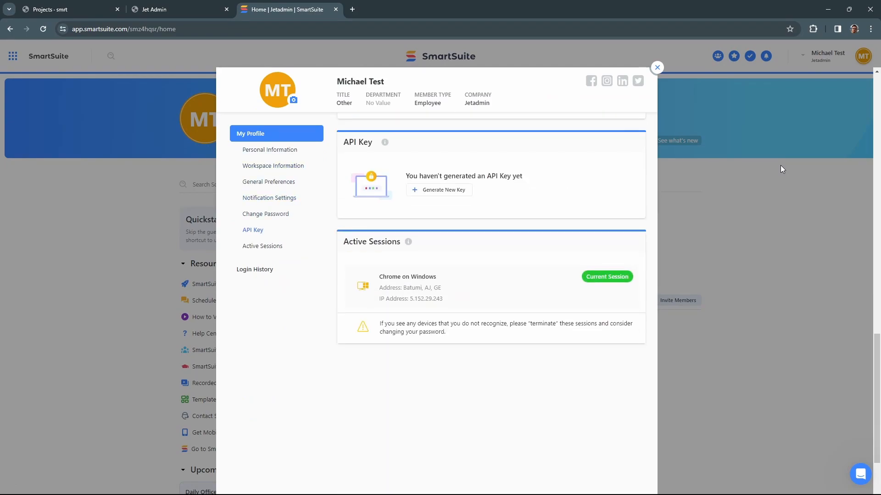
left_click(467, 193)
double_click(468, 193)
key("ctrl+c")
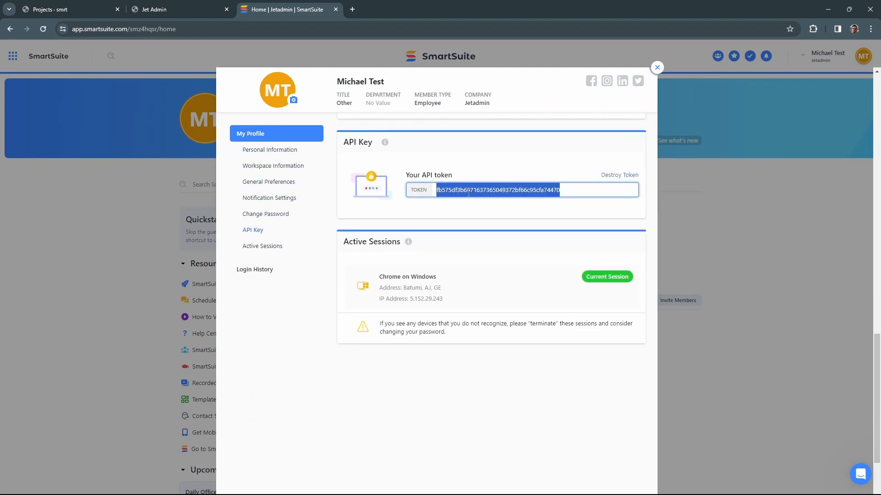
left_click(185, 9)
Step: Fill the API key and the account ID copied from the SmartSuite address into the form
left_click(403, 281)
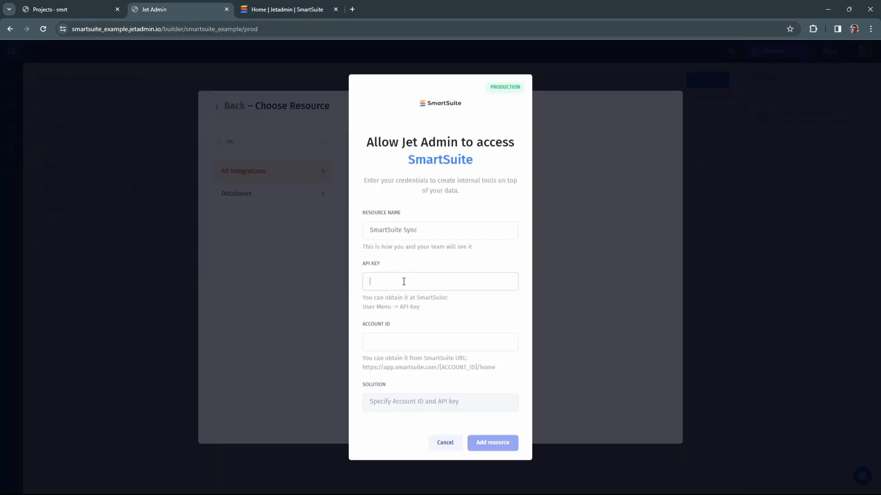
key("ctrl+v")
left_click(392, 335)
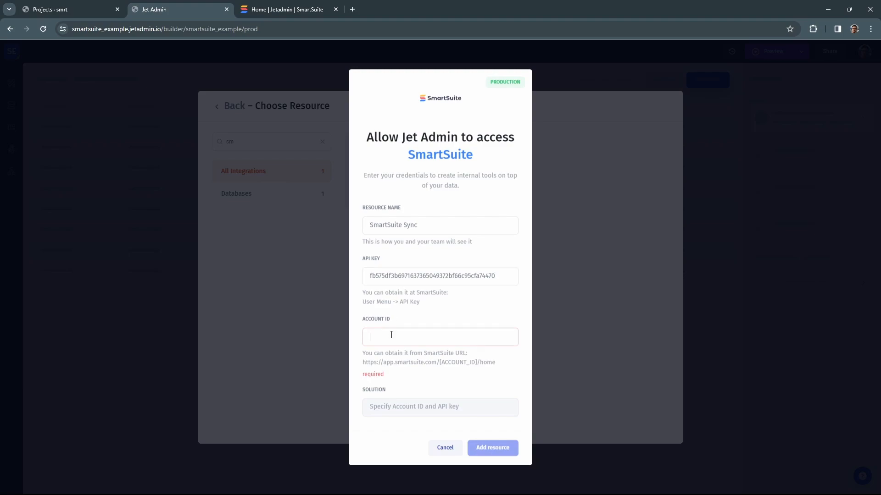
left_click(285, 10)
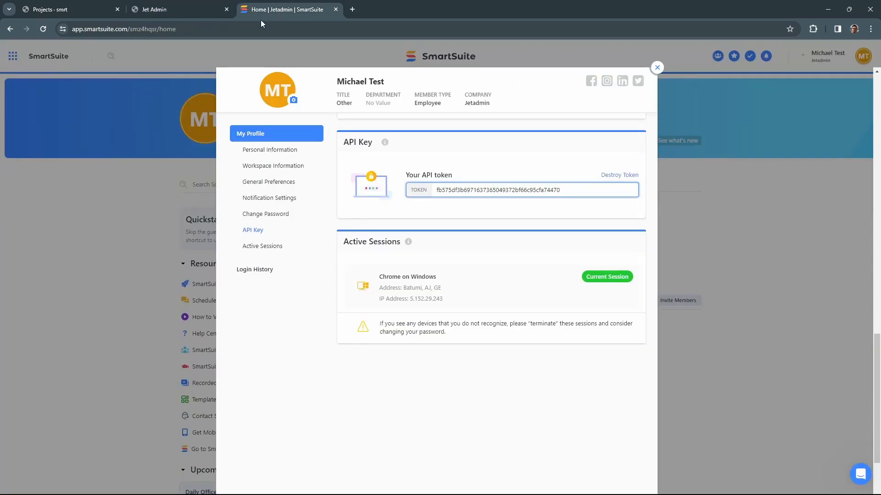
left_click(149, 34)
double_click(165, 29)
key("ctrl+c")
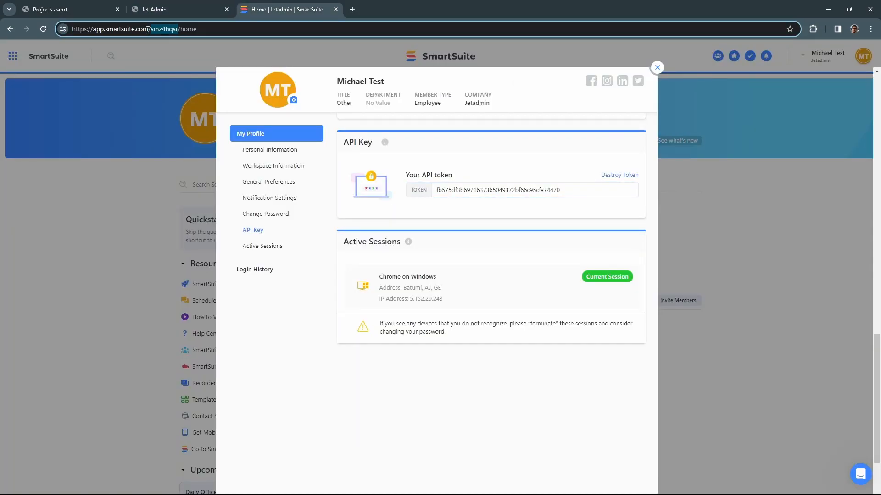
left_click(166, 9)
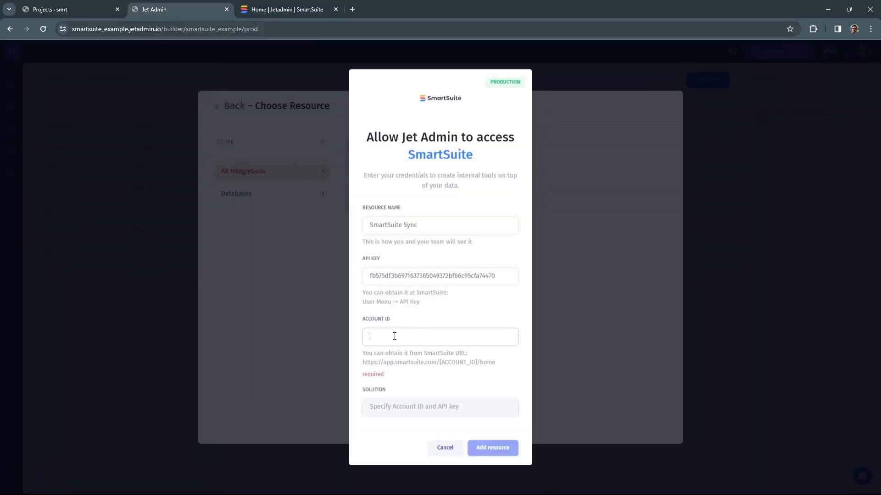
key("ctrl+v")
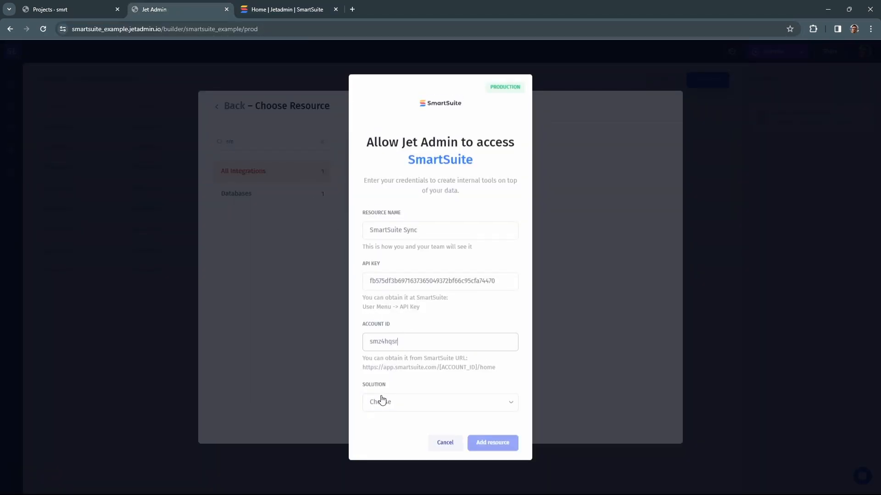
Step: Choose the Project Management solution, rename the resource 'SmartSuite Sync PM' and add it
left_click(432, 407)
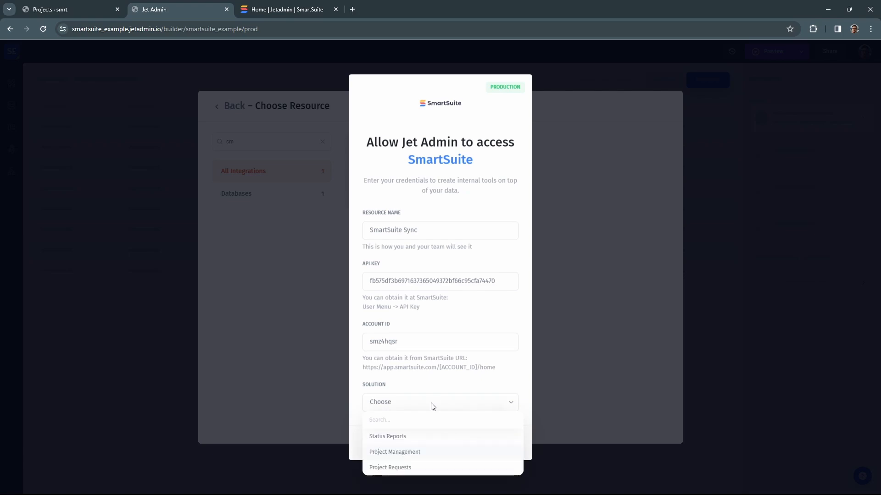
left_click(416, 452)
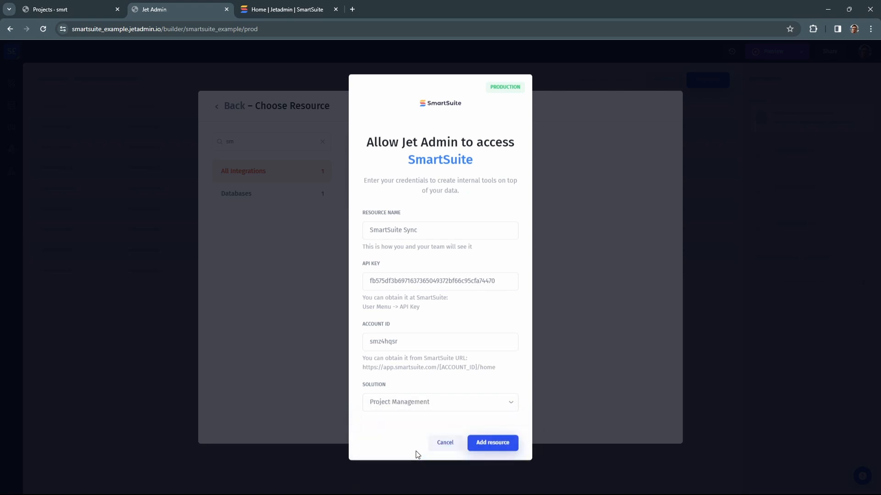
left_click(445, 236)
type("PM")
left_click(491, 444)
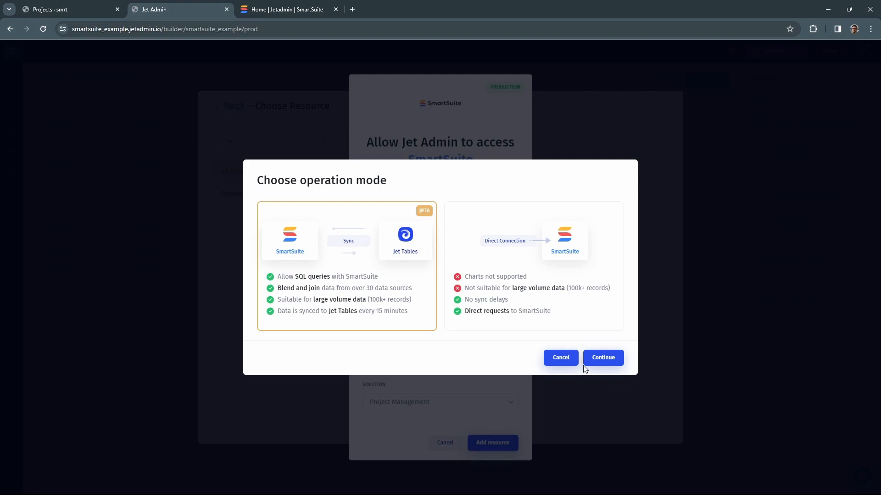
Step: Continue with the Sync operation mode and let all four synchronization steps complete
left_click(603, 358)
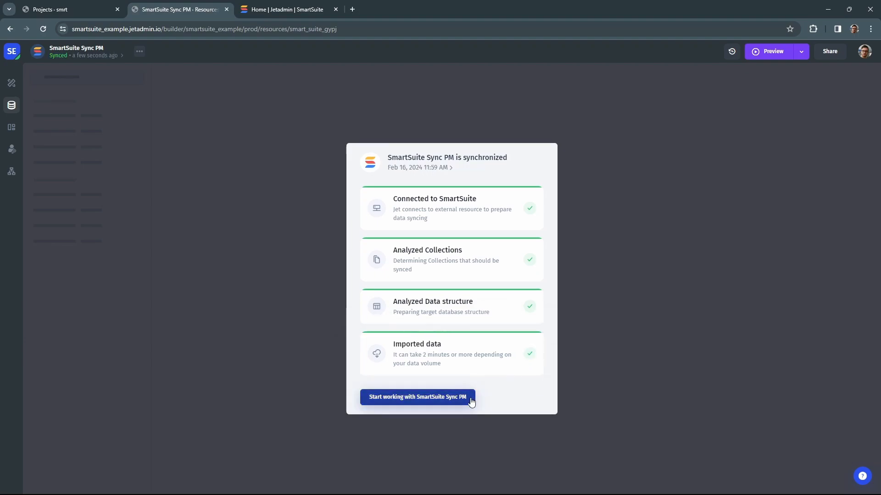
Step: Start working with SmartSuite Sync PM, skip the layout chooser and open the Projects collection
left_click(471, 399)
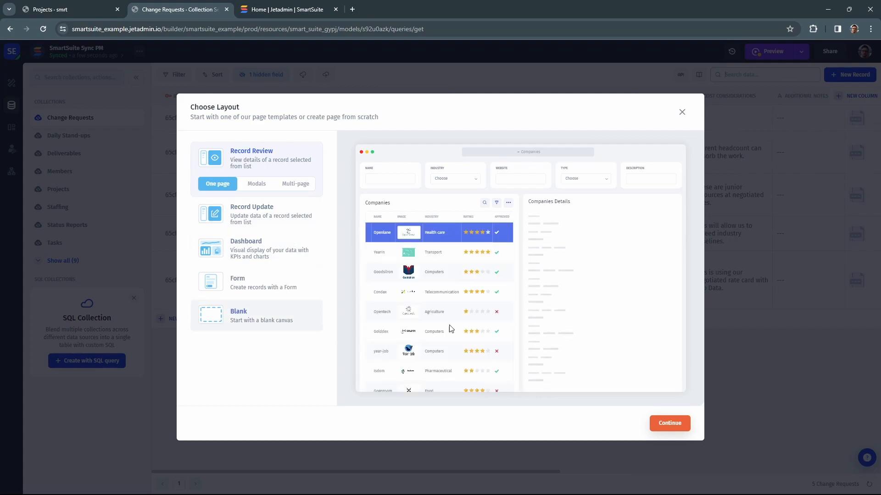
left_click(682, 112)
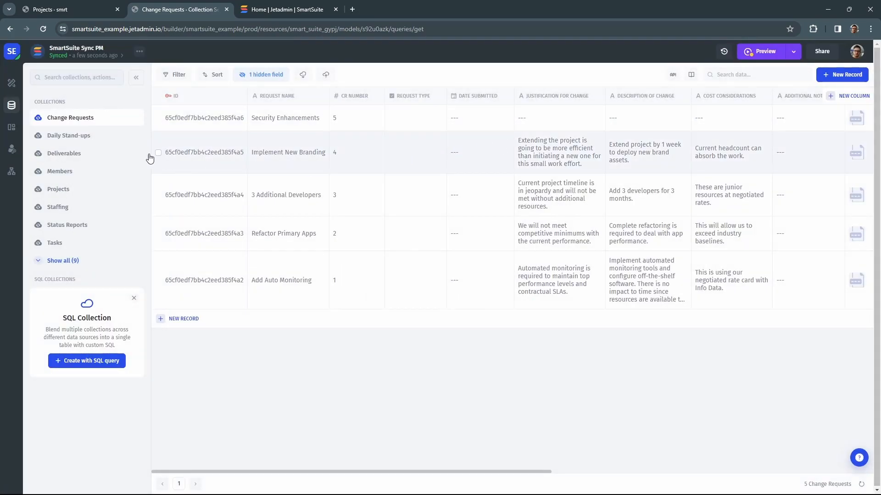
left_click(58, 260)
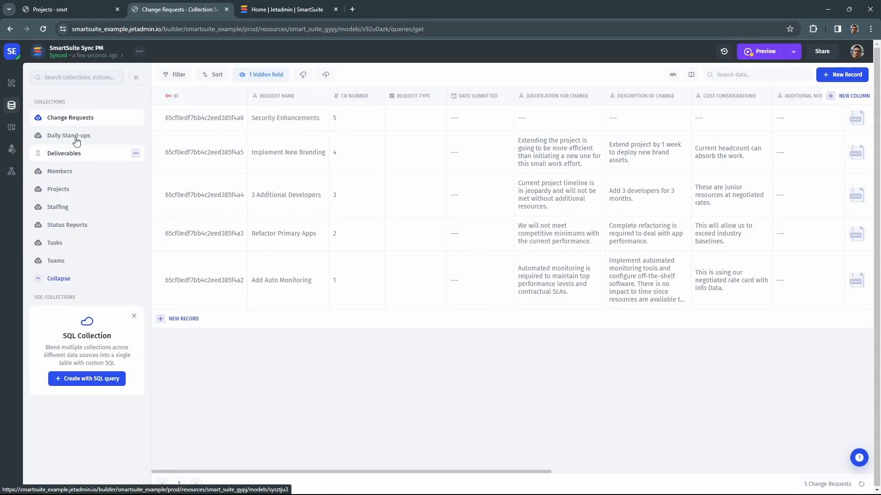
left_click(58, 193)
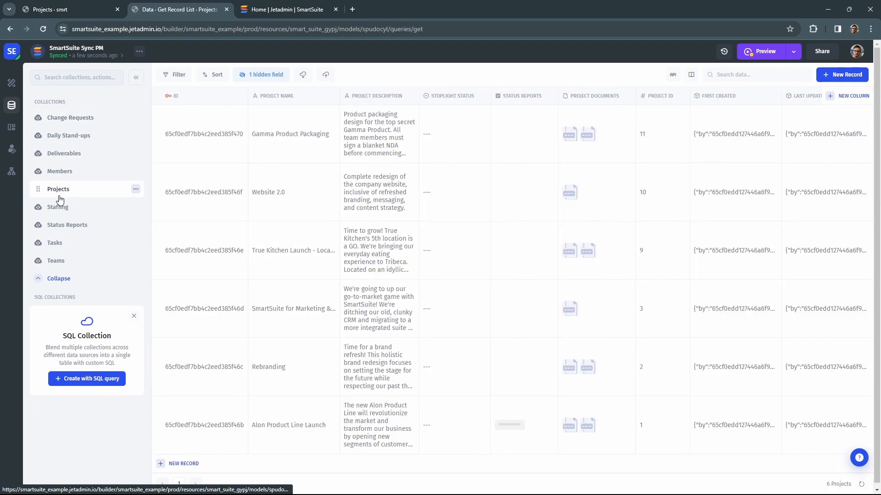
left_click(516, 100)
Step: Load Status Reports options from SmartSuite Sync PM's Status Reports collection, labelled Status Report Title, value Id
left_click(515, 97)
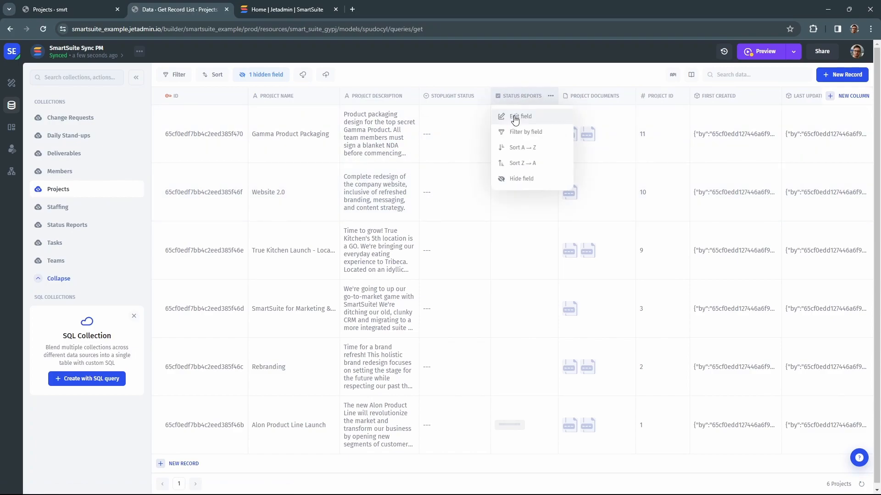
left_click(514, 118)
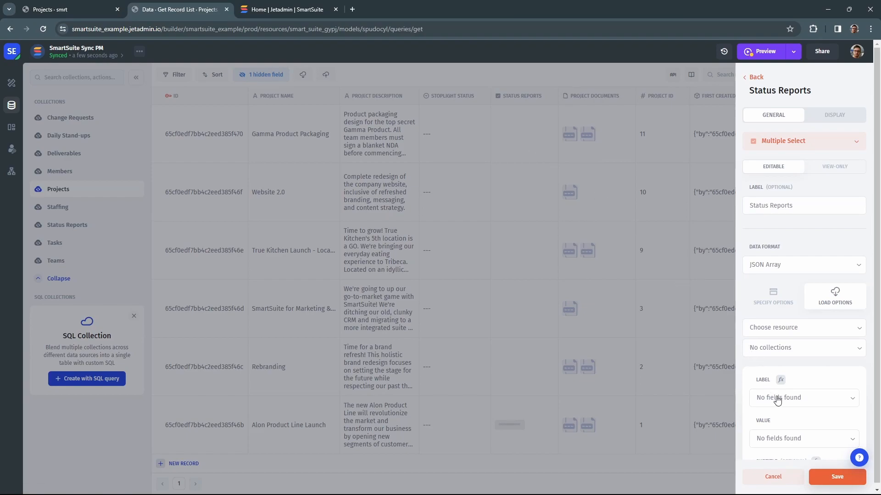
scroll(785, 371, "down", 1)
left_click(801, 285)
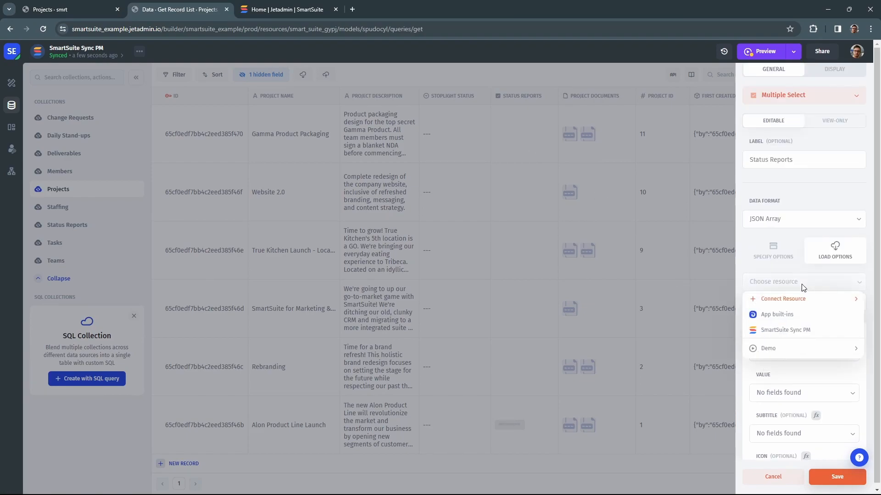
left_click(799, 331)
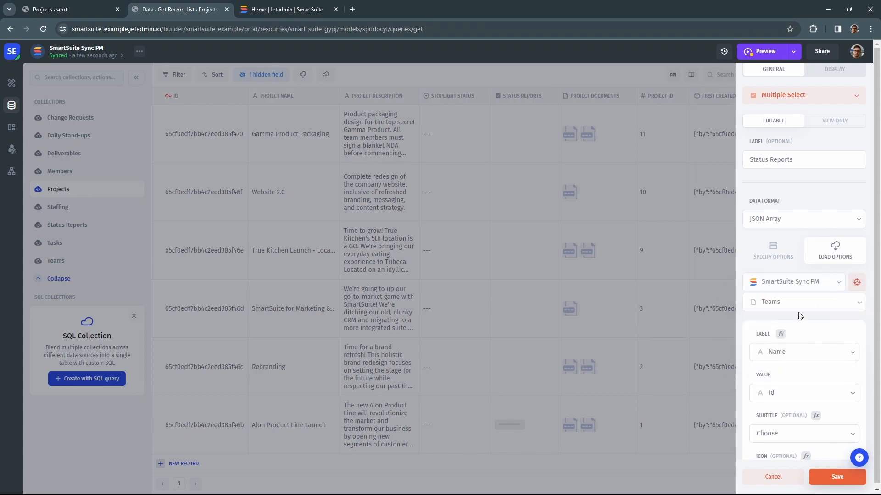
left_click(800, 304)
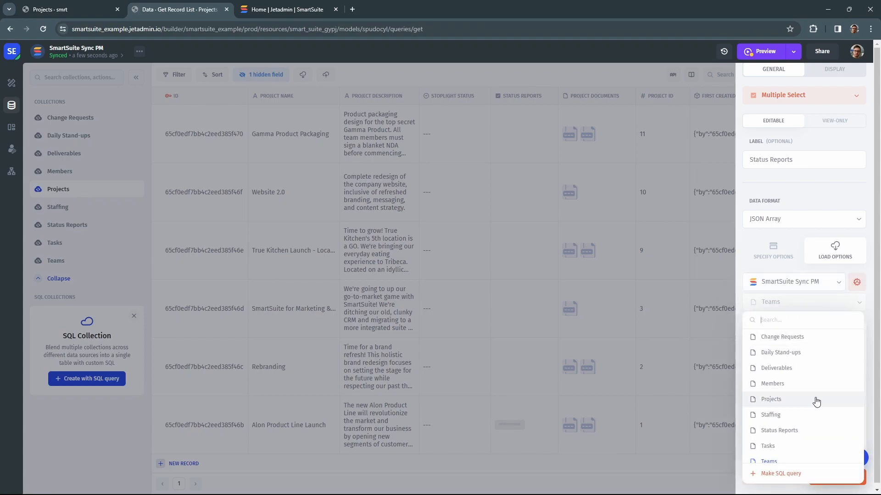
left_click(805, 430)
scroll(807, 367, "down", 1)
scroll(807, 360, "down", 1)
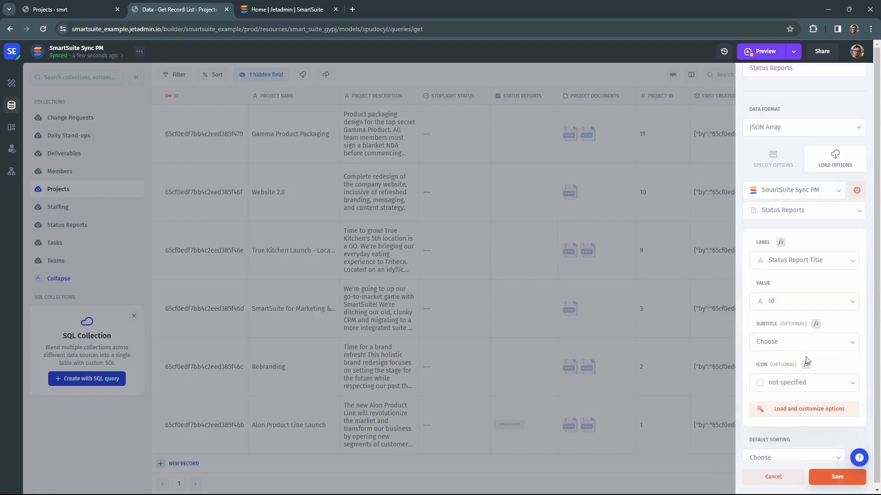
left_click(830, 483)
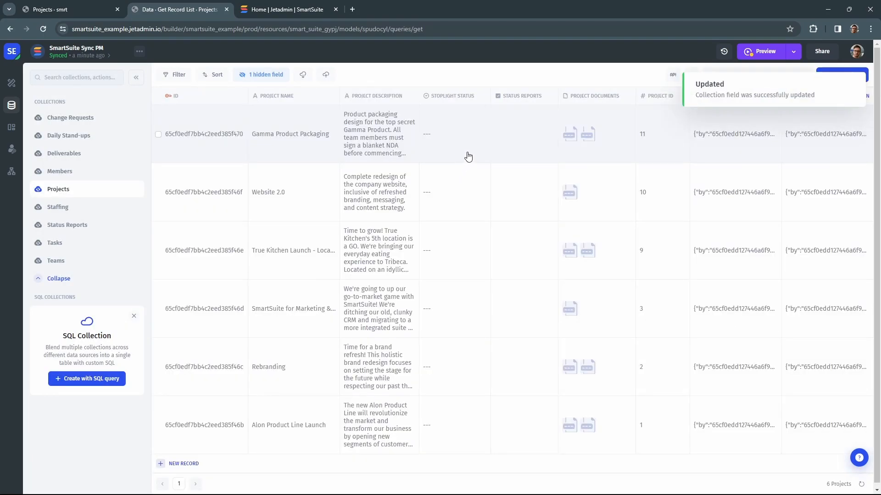
Step: Check that Gamma Product Packaging's Status Reports dropdown lists titles like Rebranding Team 5.0
left_click(513, 146)
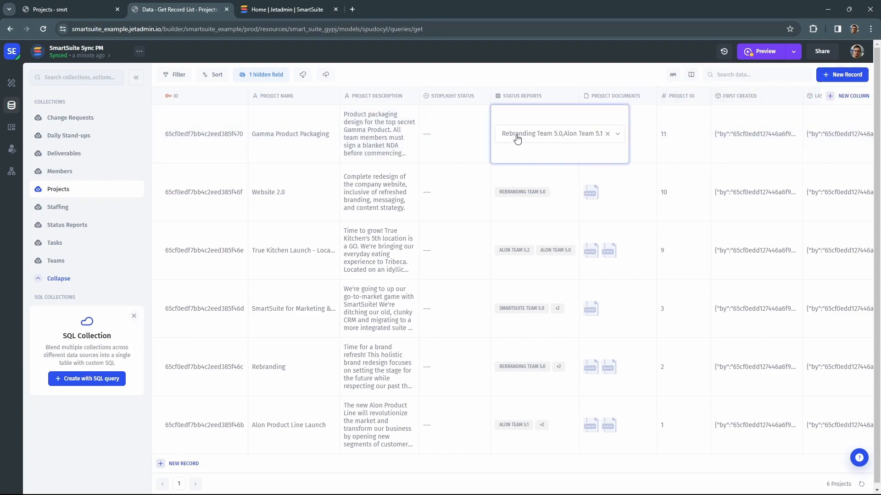
left_click(517, 138)
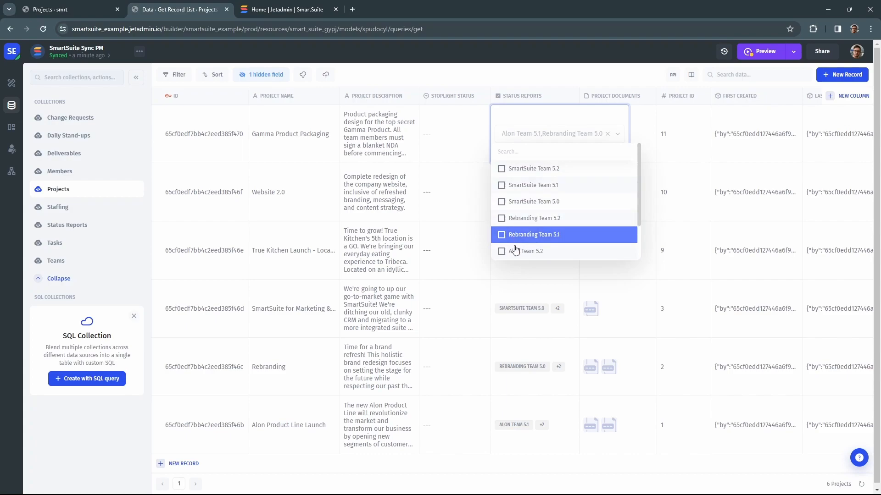
left_click(462, 142)
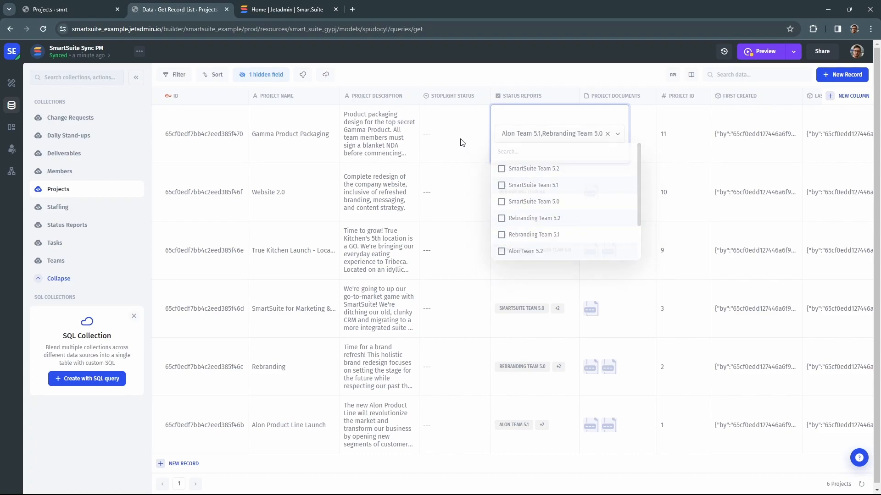
left_click(11, 85)
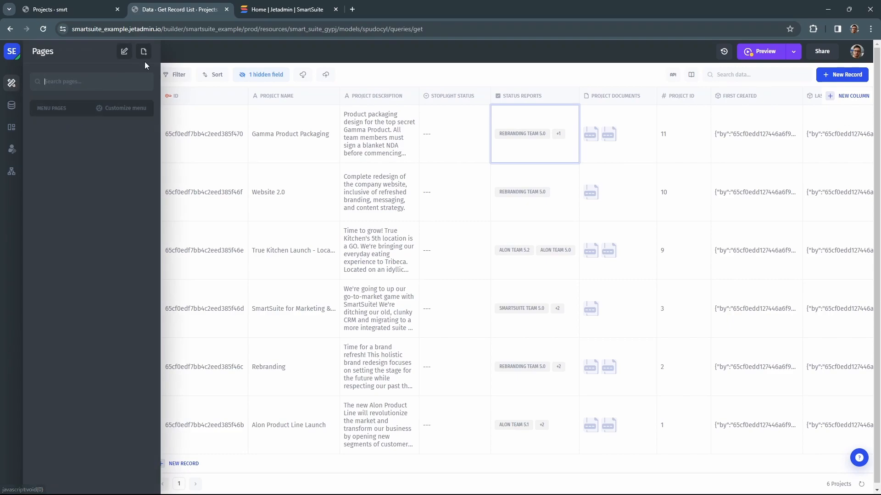
Step: Build a Dashboard page from SmartSuite Sync PM's Projects collection, including the Project Manager column
left_click(145, 53)
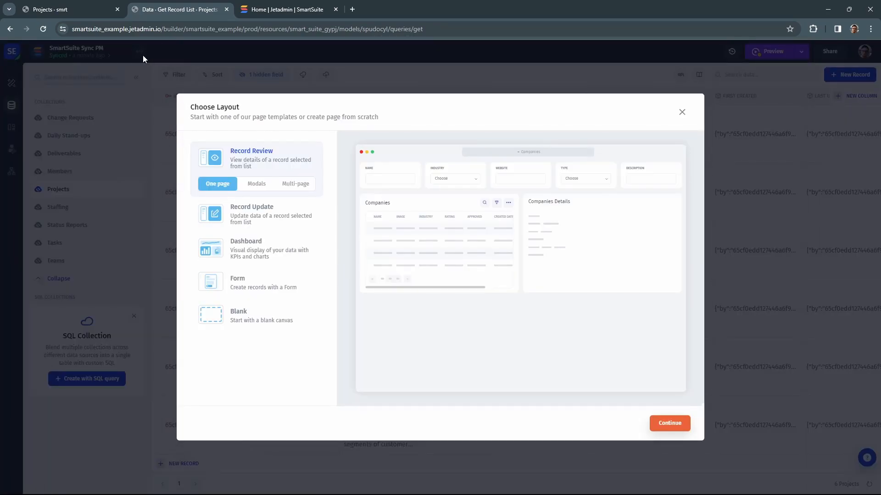
left_click(299, 256)
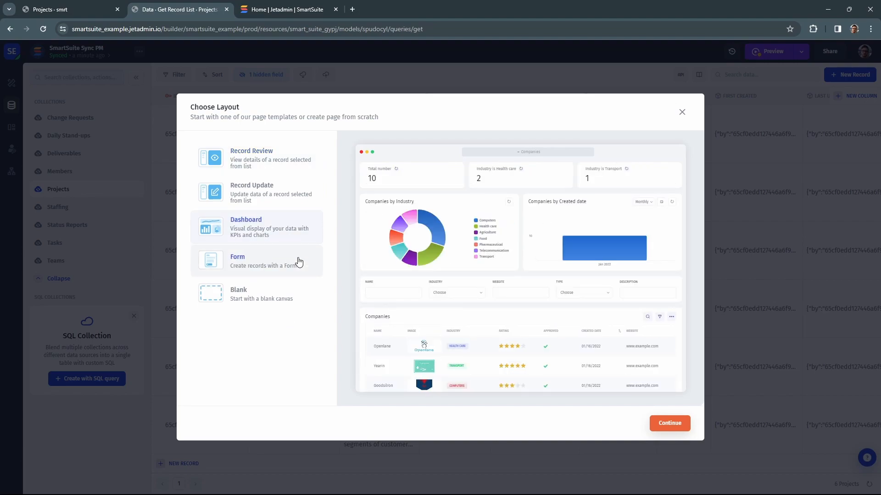
left_click(669, 424)
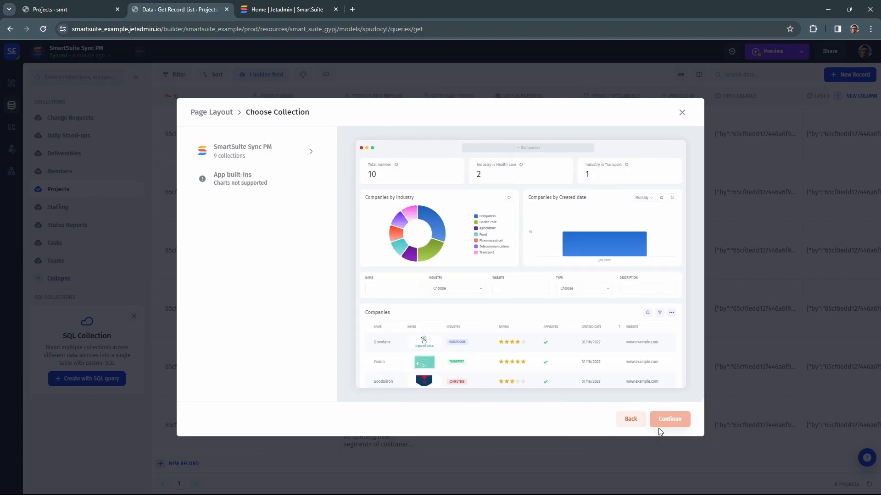
left_click(280, 163)
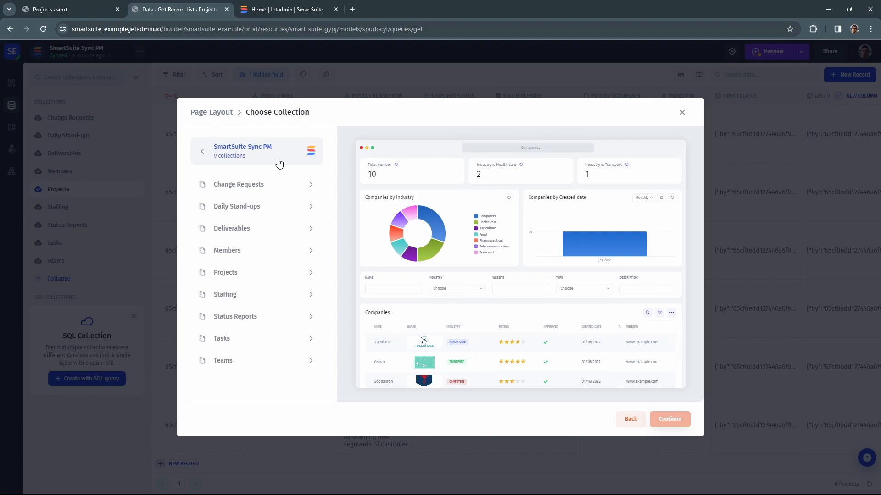
left_click(259, 276)
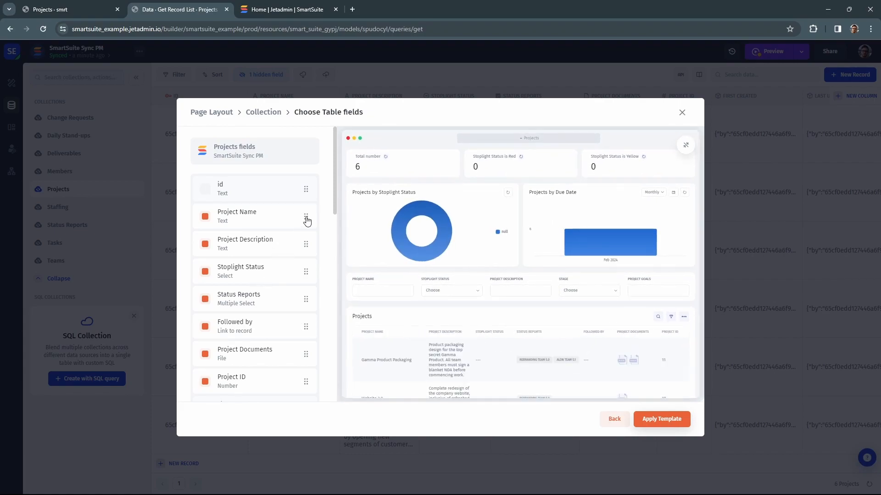
left_click_drag(335, 200, 327, 274)
left_click(204, 272)
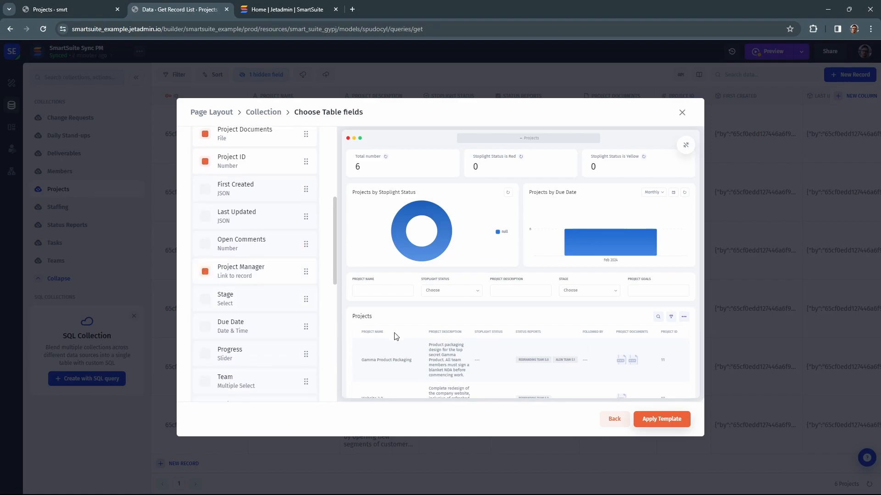
left_click(676, 421)
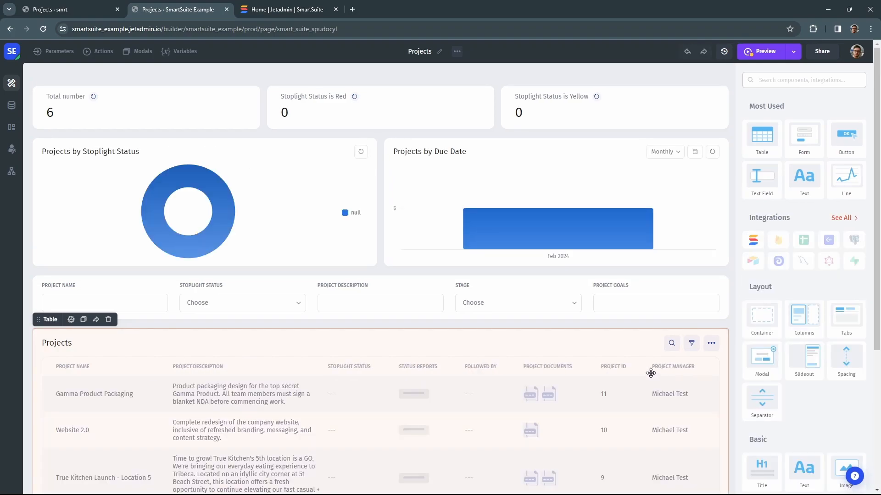
Step: Group the Projects by Stoplight Status donut chart by Stage
left_click(297, 200)
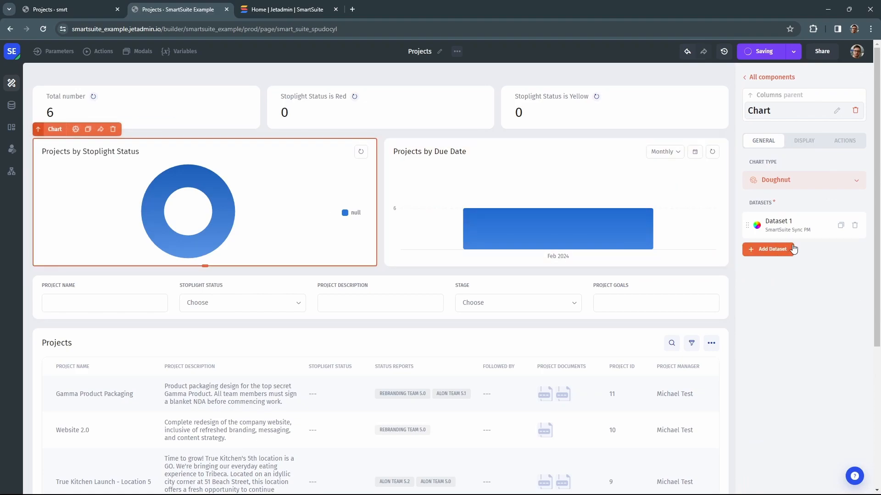
left_click(798, 231)
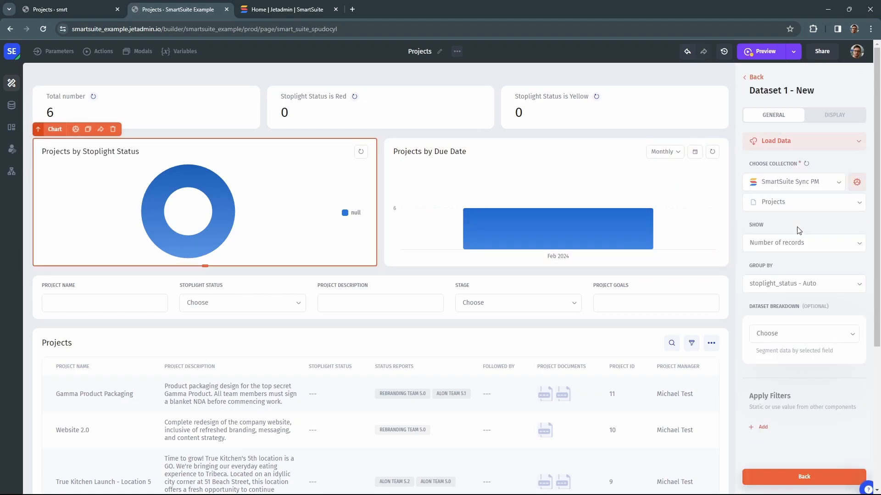
left_click(787, 283)
scroll(779, 340, "down", 3)
left_click(769, 390)
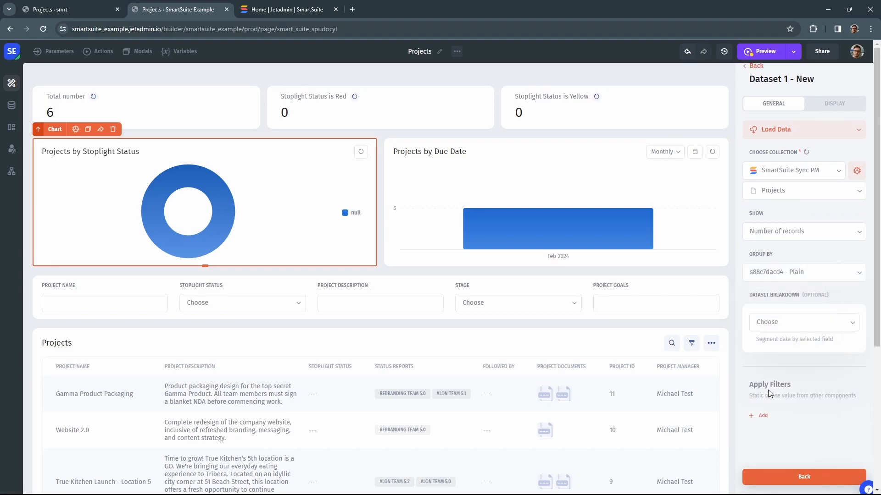
left_click(756, 66)
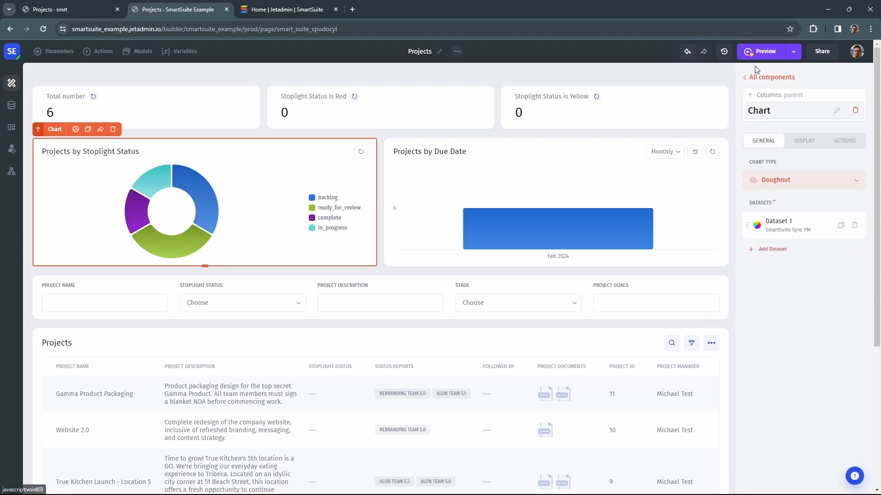
Step: Review the chart's series, then retitle the donut chart 'Projects by stage'
left_click(773, 228)
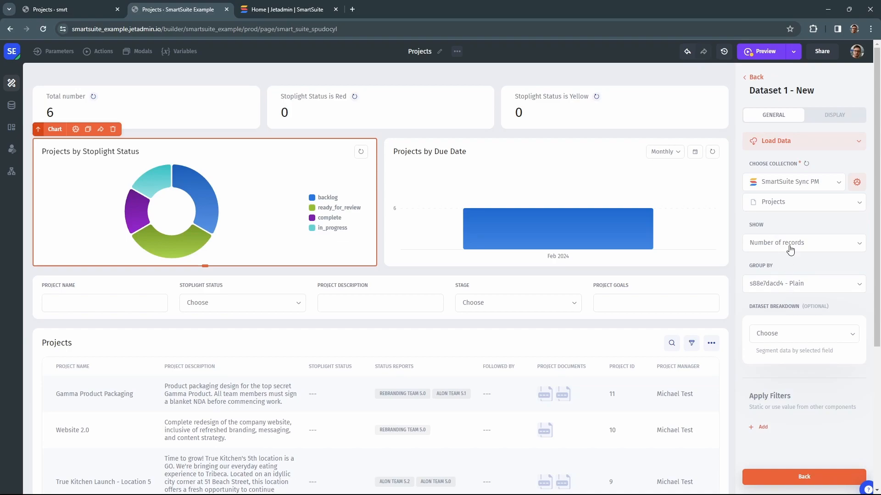
left_click(826, 118)
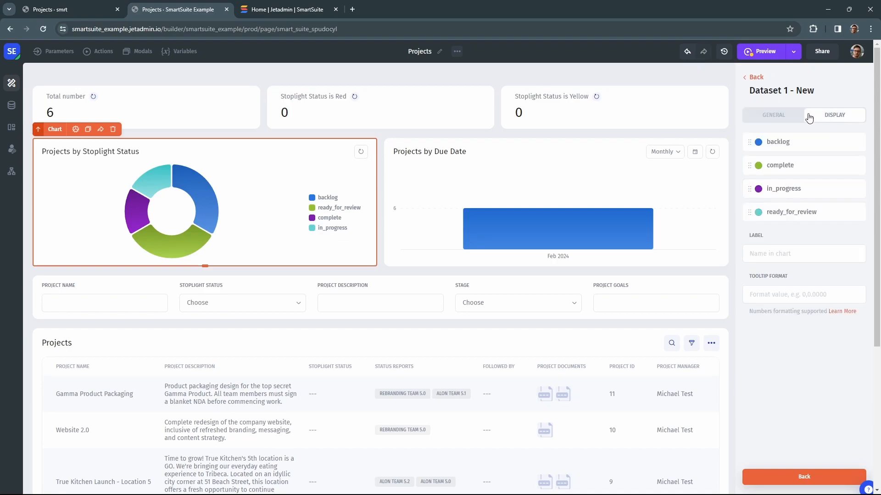
left_click(774, 146)
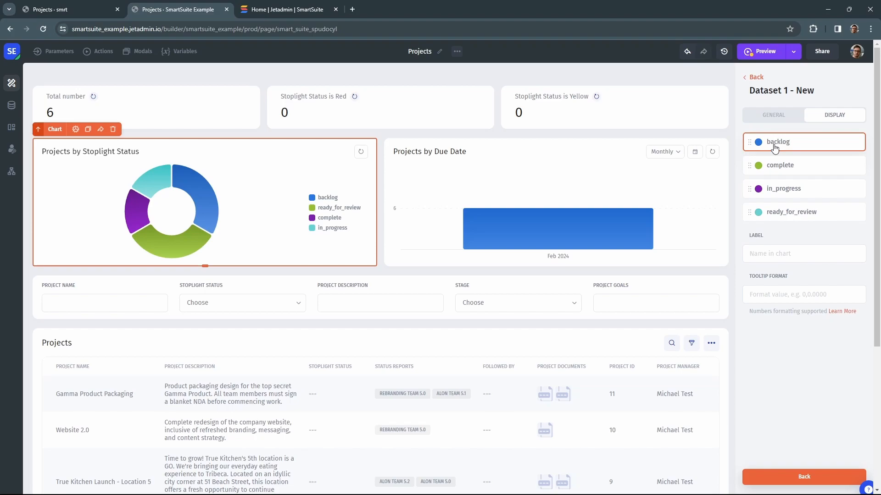
left_click(778, 192)
left_click(772, 119)
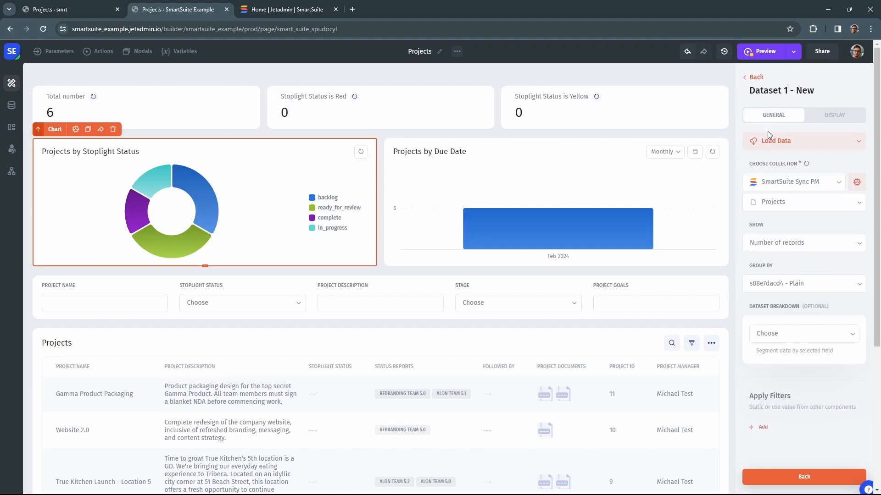
left_click(760, 79)
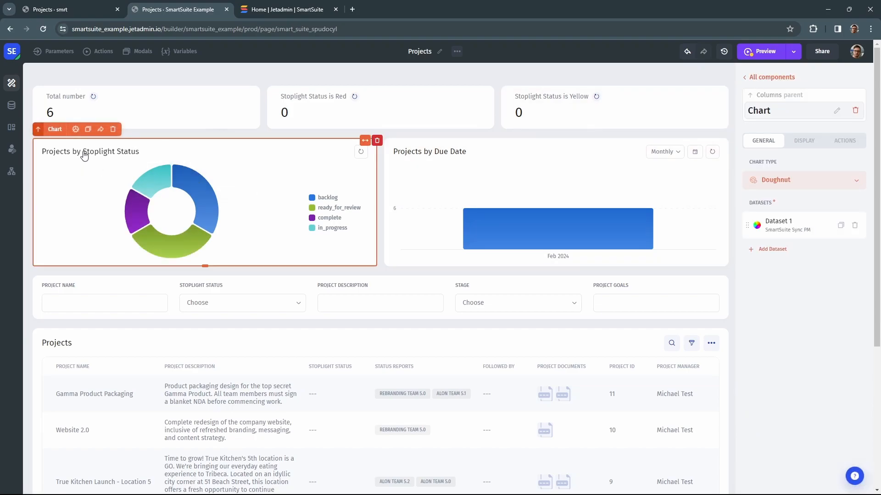
left_click(804, 141)
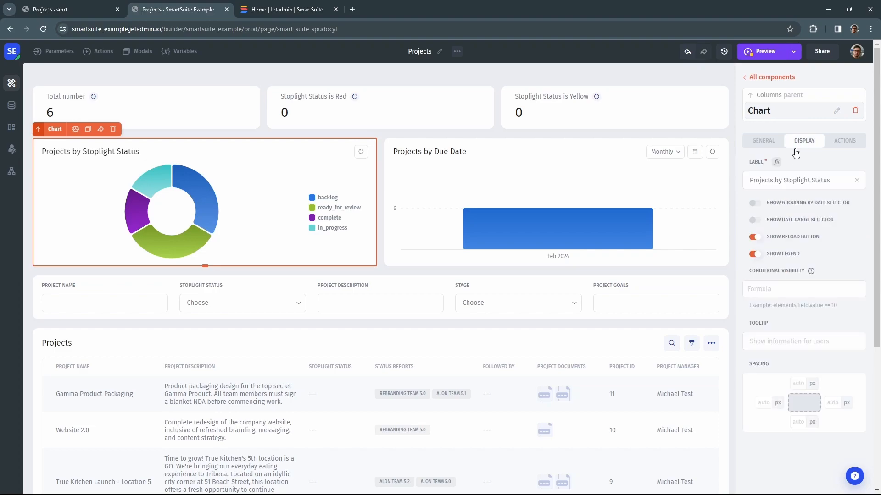
triple_click(798, 181)
type("P")
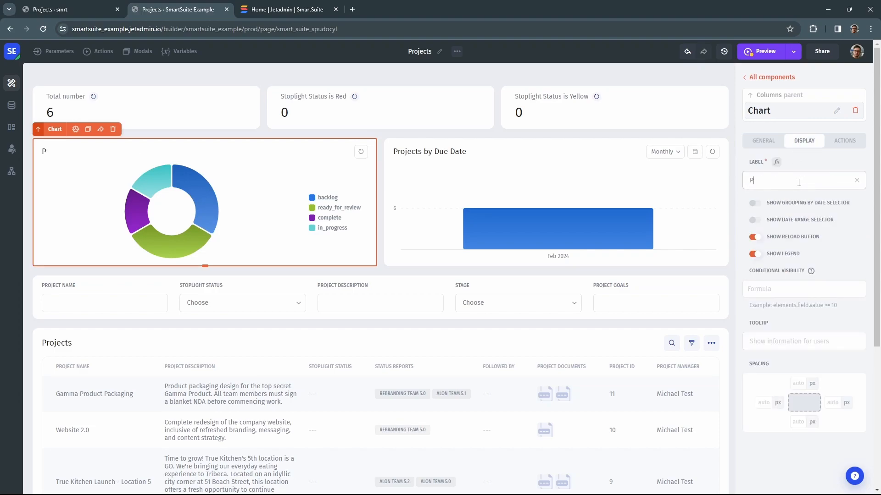
type("rojects by stage")
Step: Replace the red-status counter's Stoplight Status filter with a Project Manager filter for one manager
left_click(320, 106)
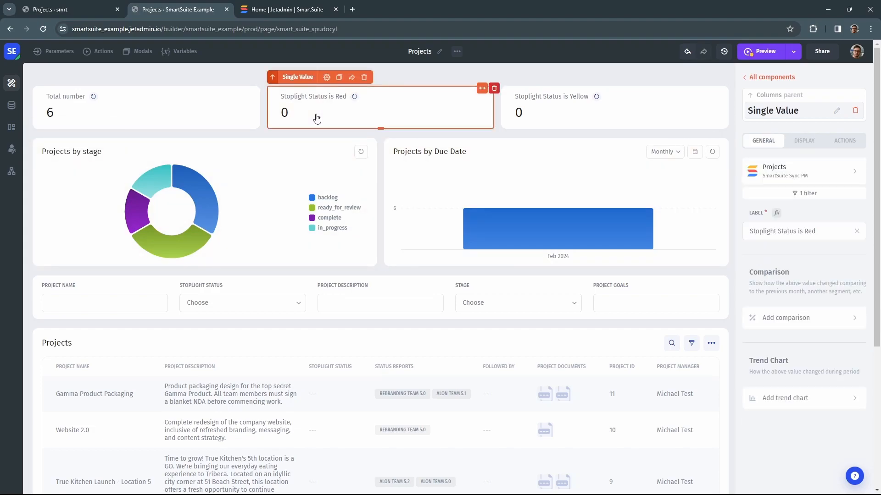
left_click(788, 179)
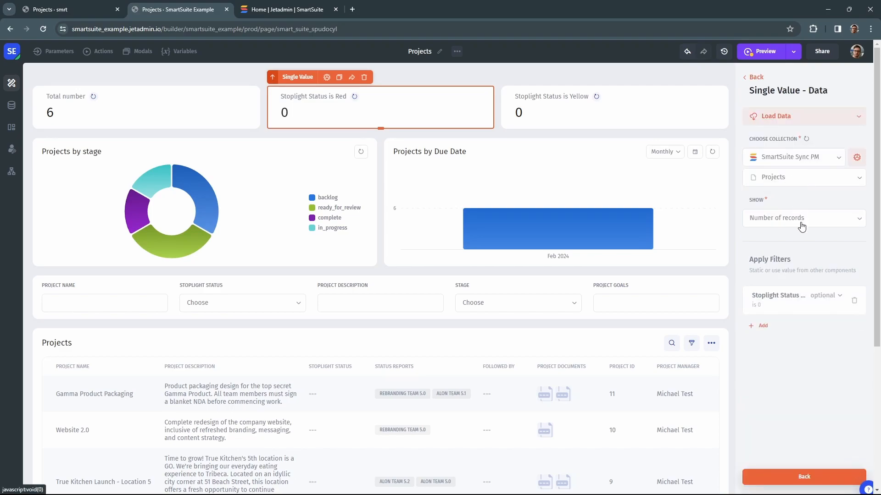
left_click(854, 300)
left_click(754, 290)
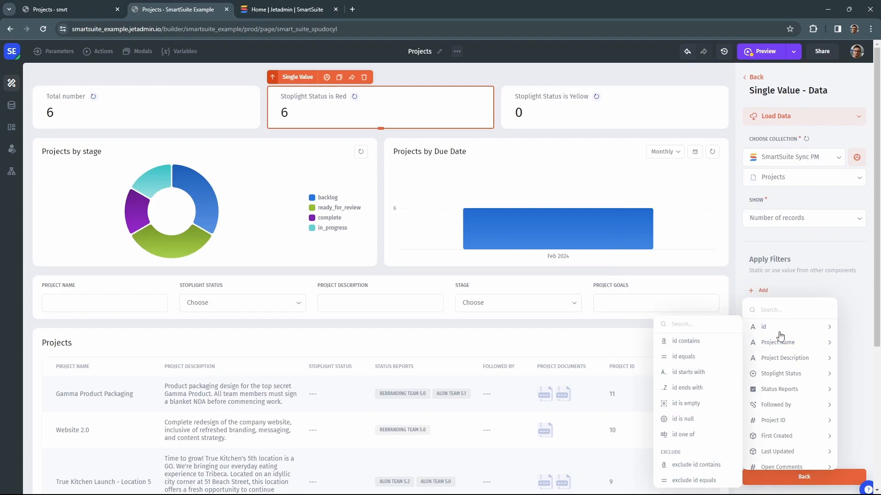
type("ma")
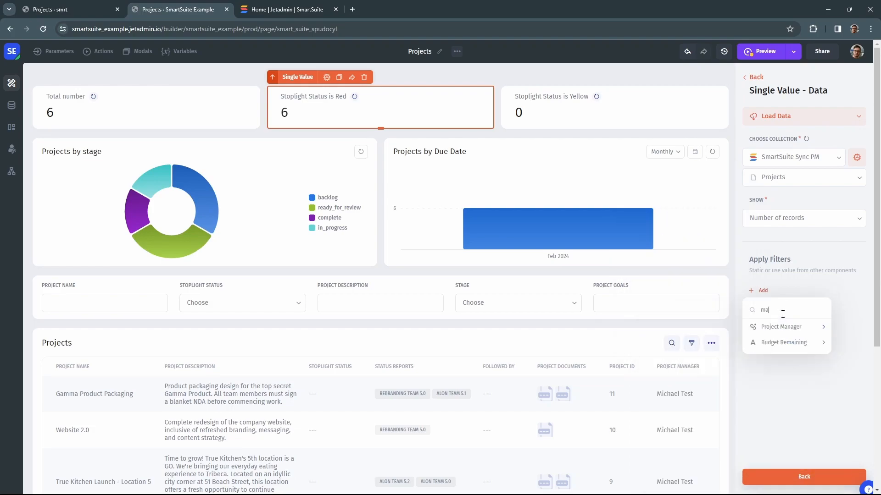
mouse_move(781, 328)
left_click(697, 342)
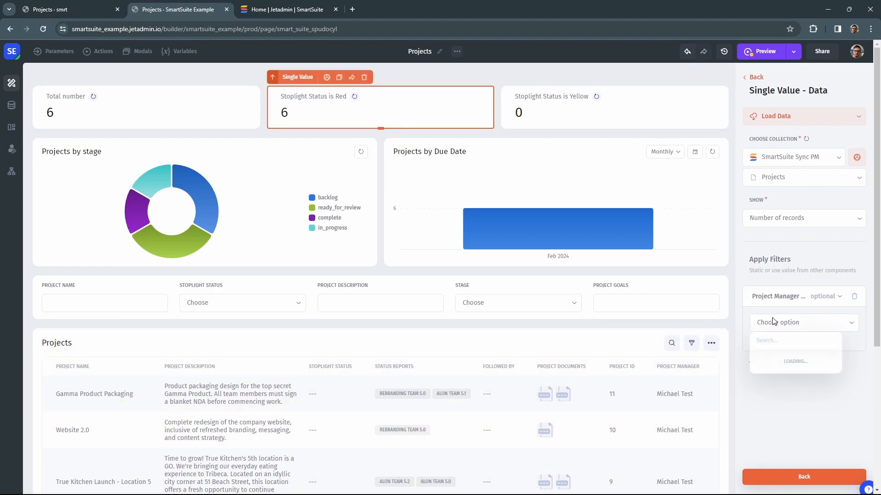
left_click(785, 358)
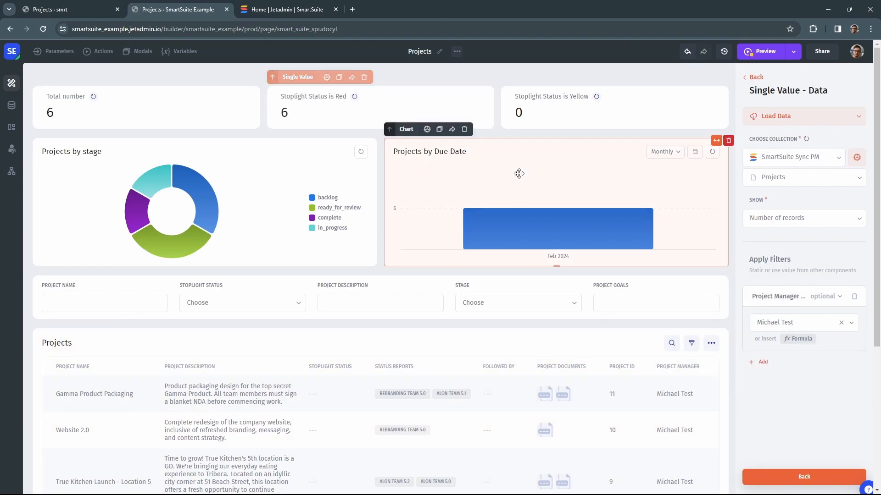
Step: Relabel the counter as that project manager's projects
left_click(752, 78)
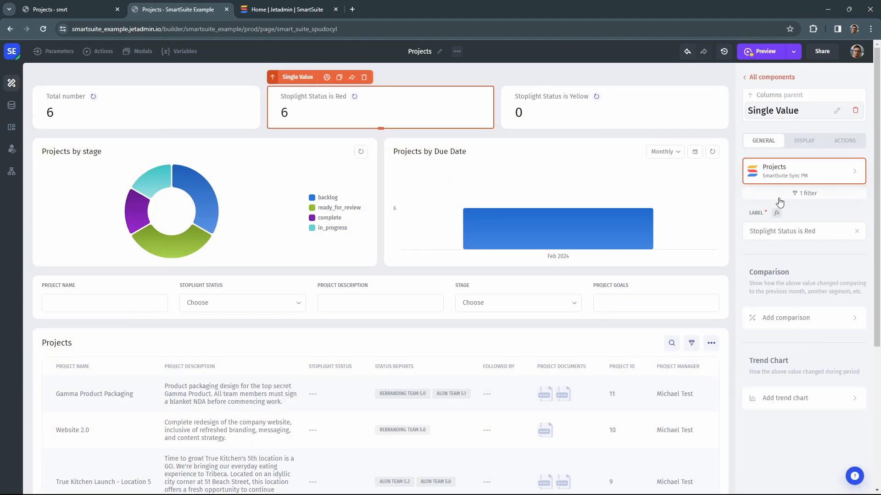
triple_click(795, 233)
type("Michaels Ta")
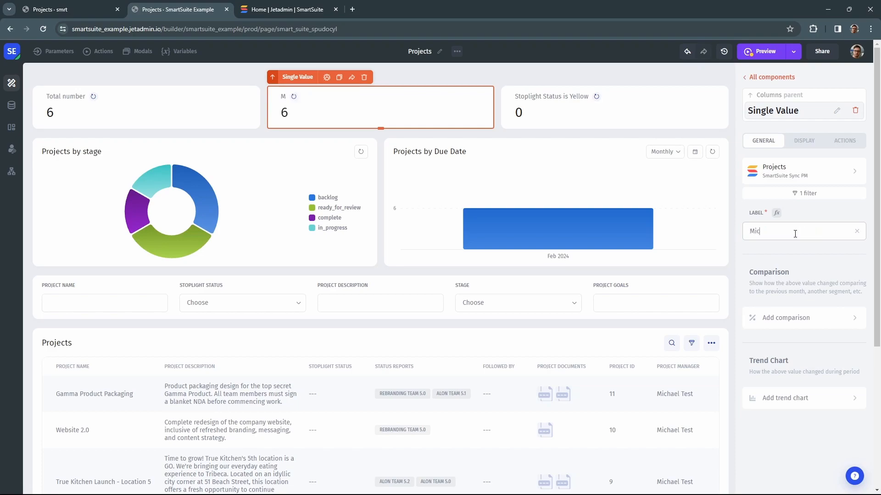
key("BackSpace")
type("rojects")
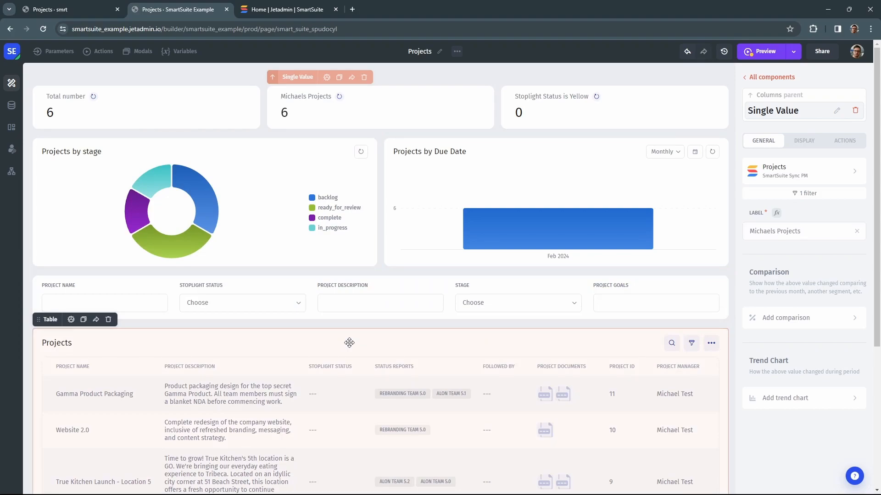
Step: Set the Projects table's Data Editing to Editable and append 'Let's make this happen!' to Gamma's description
left_click(349, 343)
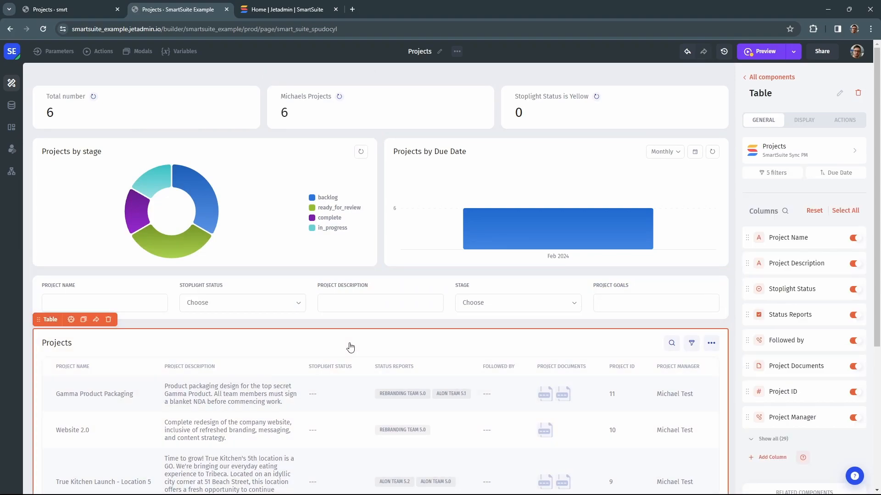
left_click(805, 122)
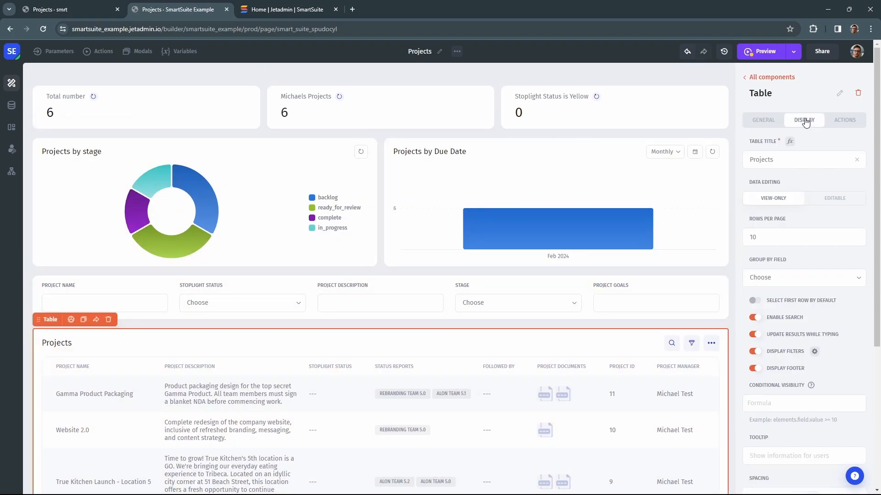
left_click(831, 198)
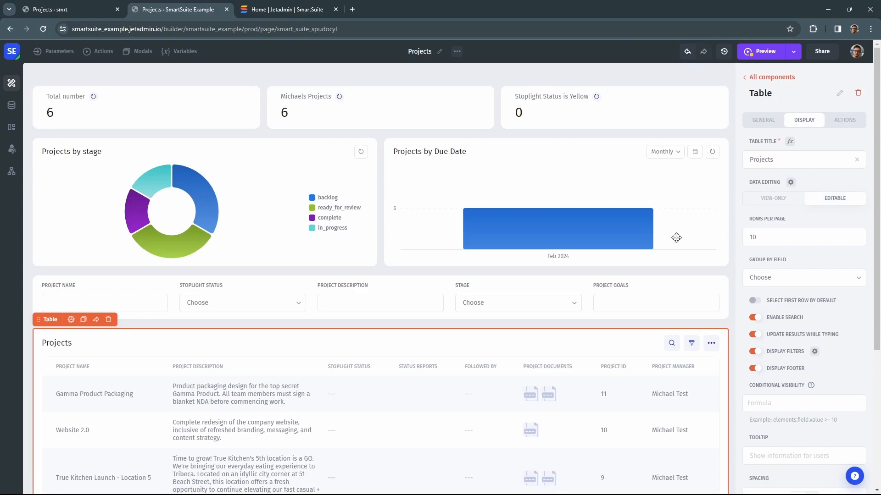
left_click(281, 406)
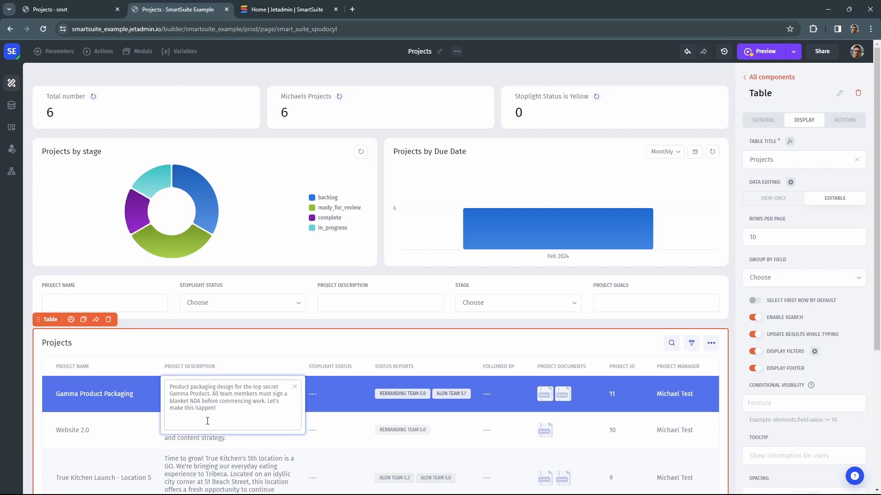
left_click(250, 351)
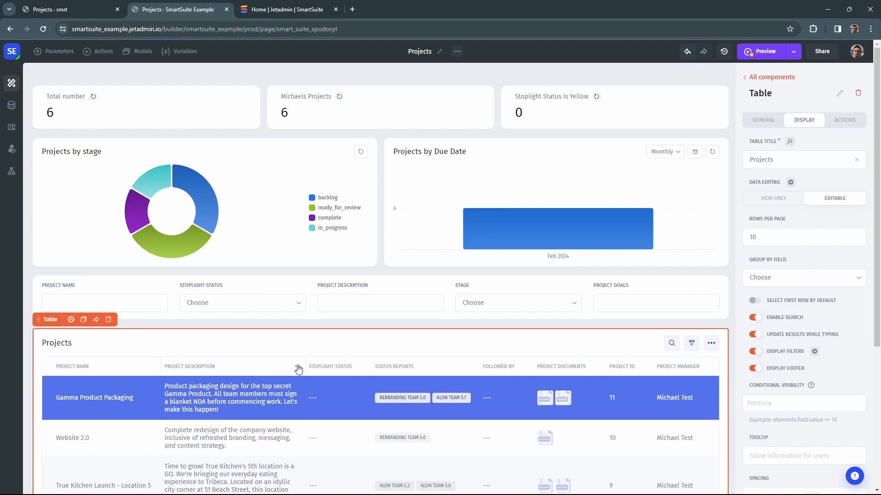
Step: Start a new SmartSuite resource named SmartSuite Direct PM and paste in the SmartSuite API key
left_click(11, 105)
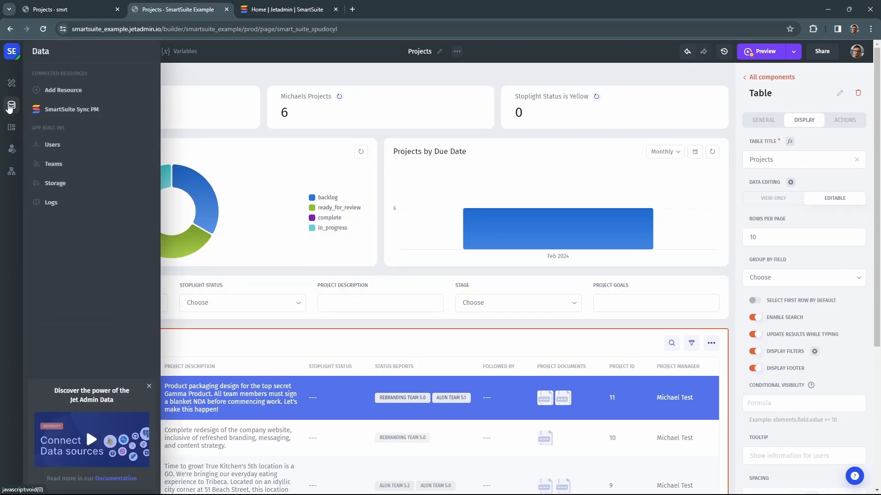
left_click(63, 91)
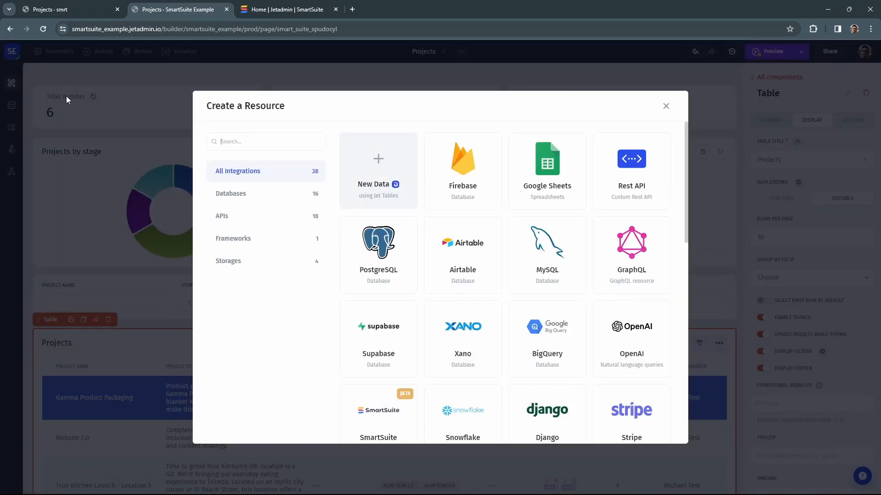
left_click(365, 412)
left_click(433, 231)
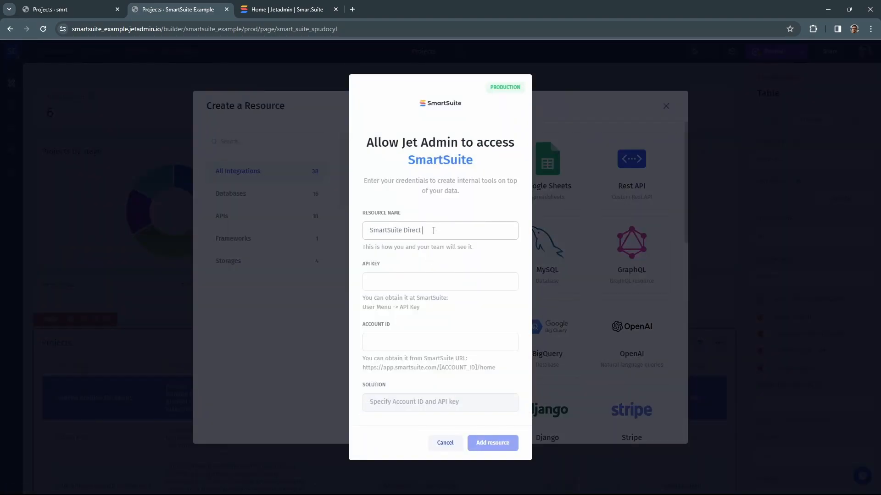
left_click(287, 9)
left_click(475, 193)
double_click(475, 192)
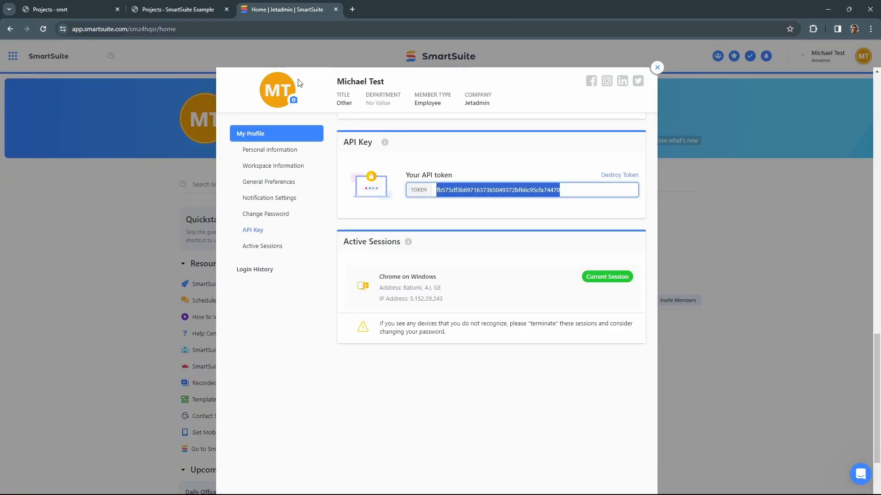
left_click(198, 9)
left_click(394, 283)
key("ctrl+v")
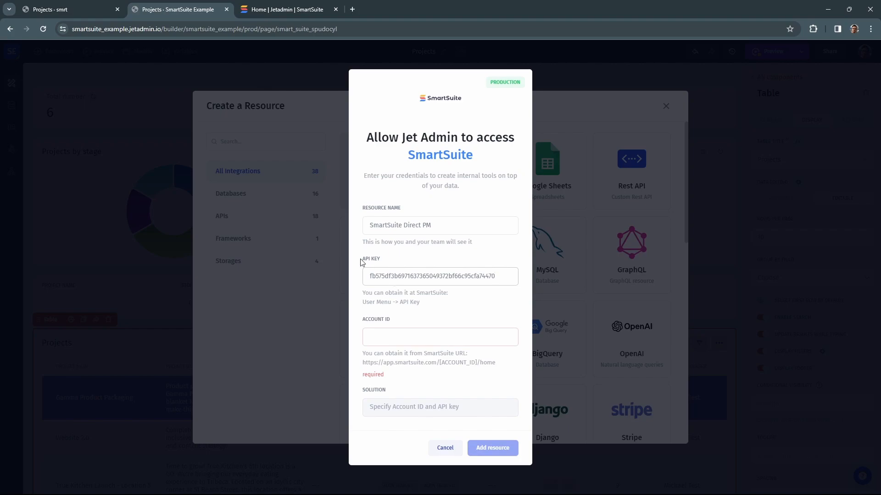
Step: Enter the SmartSuite account ID, choose the Project Management solution and add the resource
left_click(274, 9)
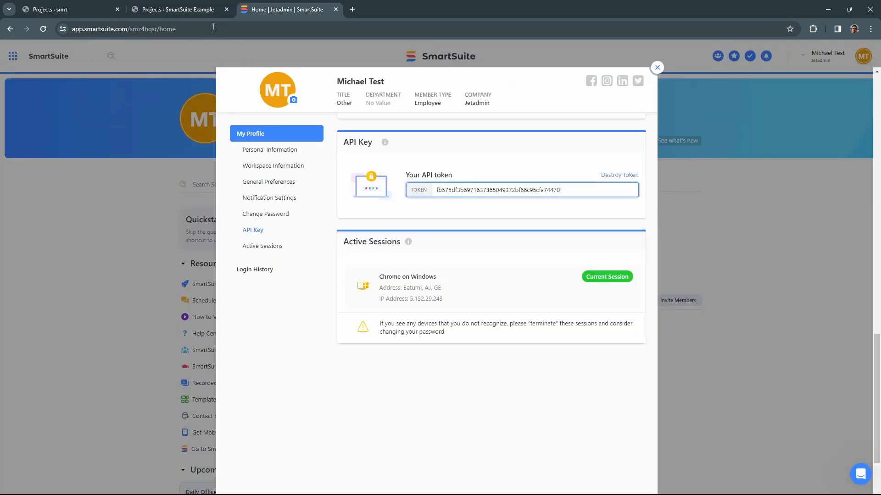
left_click(136, 30)
left_click(184, 9)
left_click(383, 337)
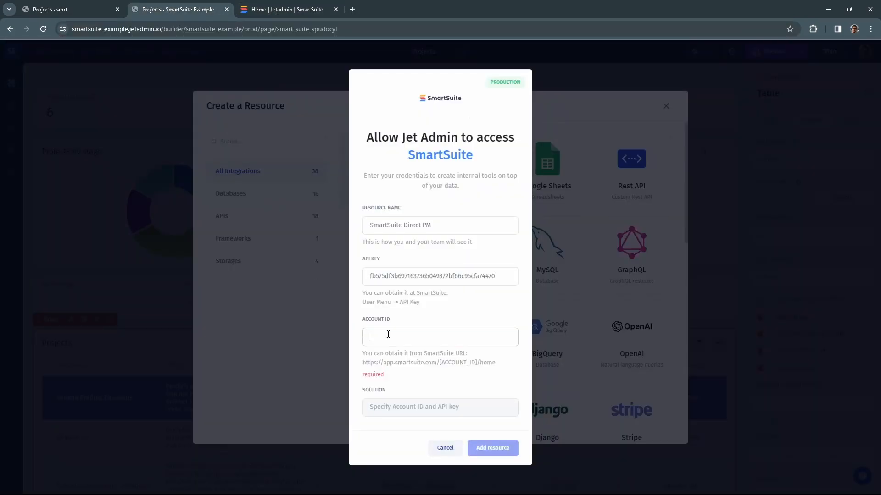
type("smz4hqsr")
left_click(394, 406)
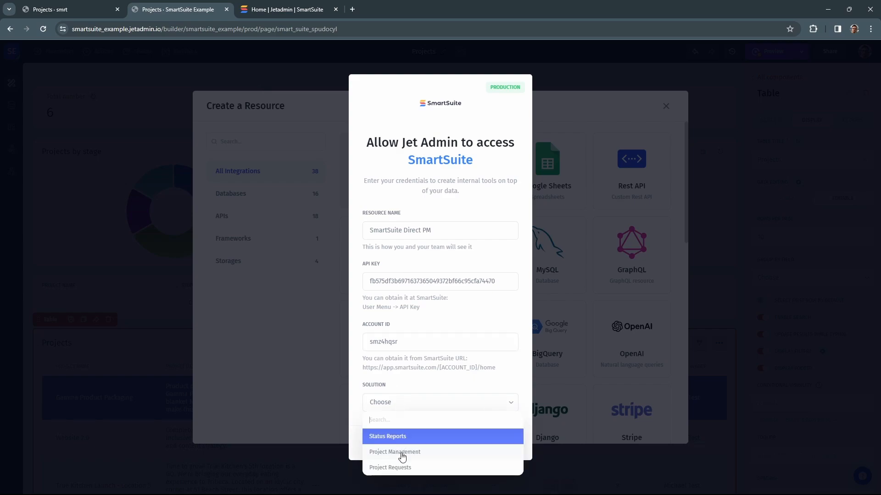
left_click(402, 454)
left_click(486, 443)
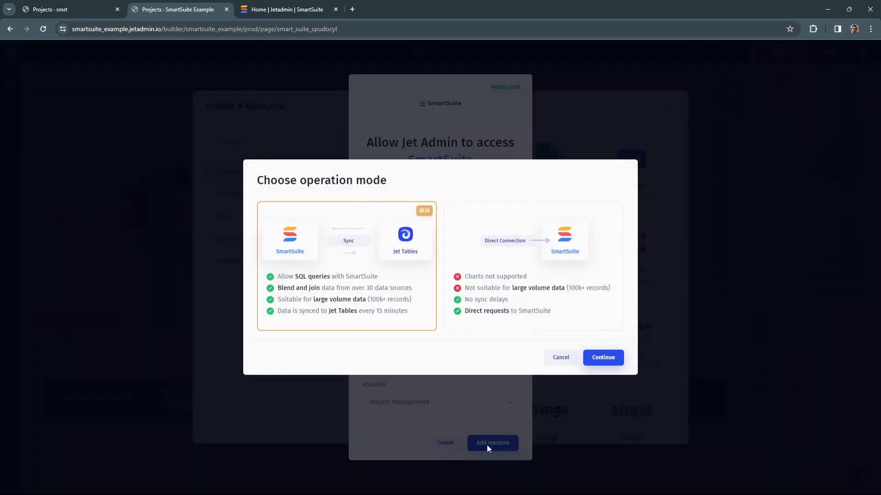
Step: Use a direct connection for the resource and create a blank new page
left_click(595, 265)
left_click(603, 359)
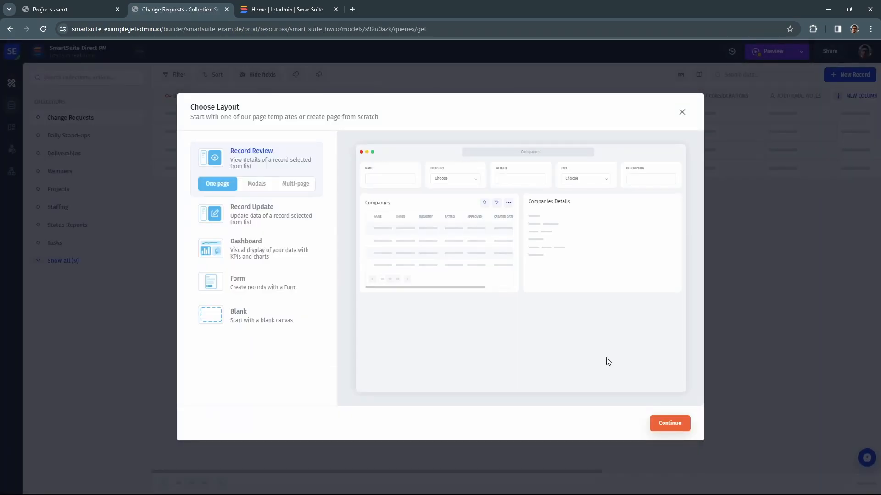
left_click(258, 322)
left_click(665, 424)
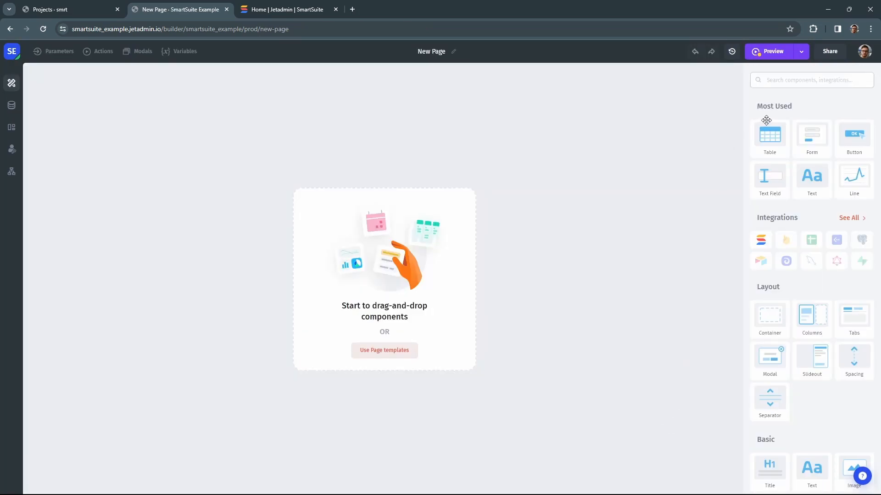
Step: Place a table at the top of the page showing SmartSuite Direct PM's Projects collection
left_click_drag(766, 136, 595, 158)
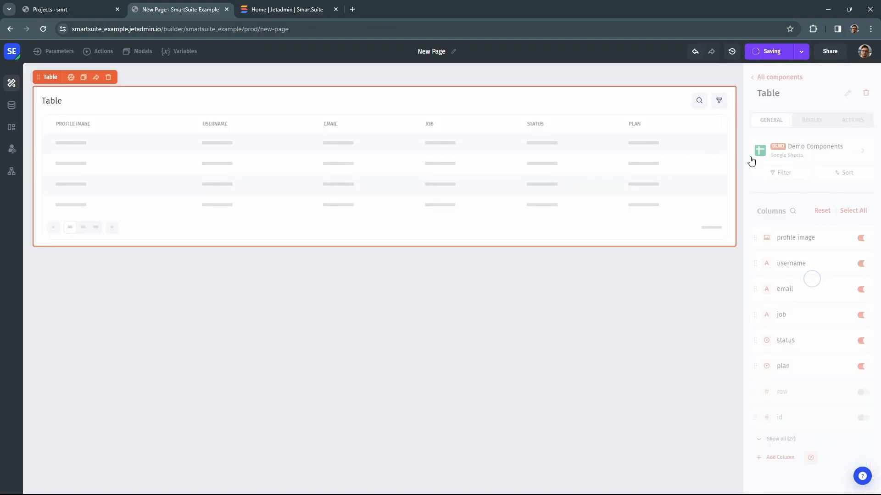
left_click(801, 150)
left_click(804, 158)
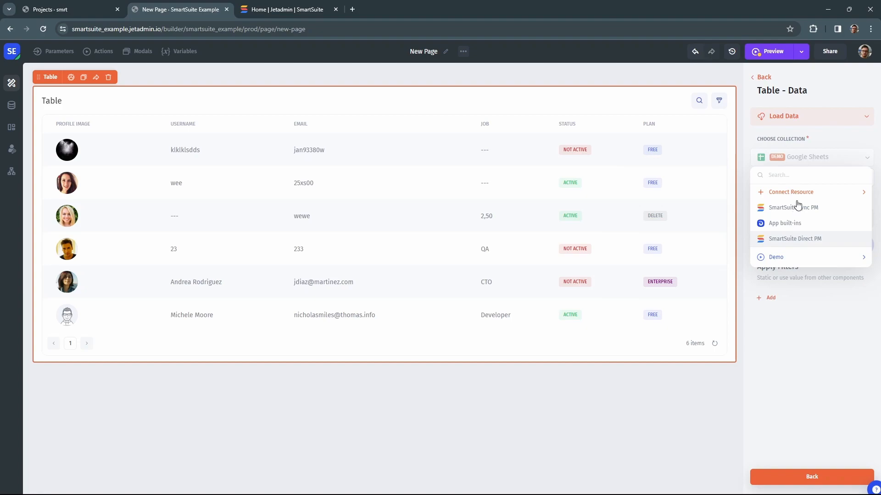
left_click(790, 237)
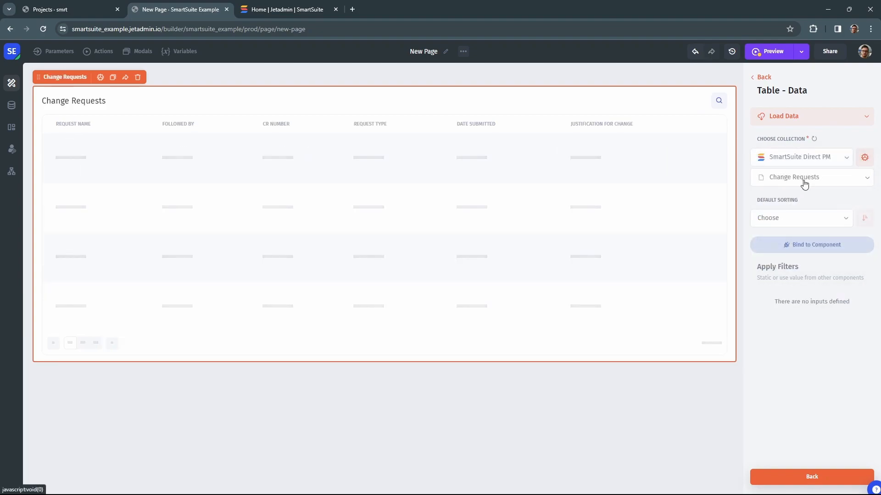
left_click(804, 182)
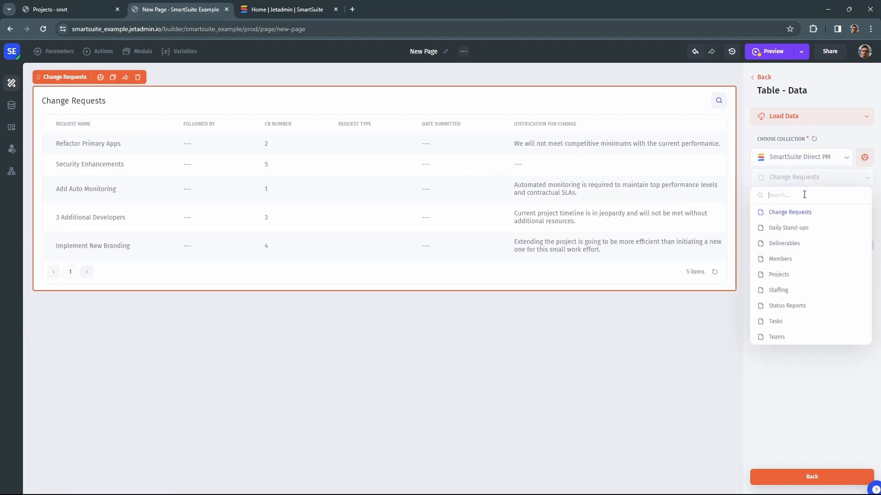
left_click(785, 275)
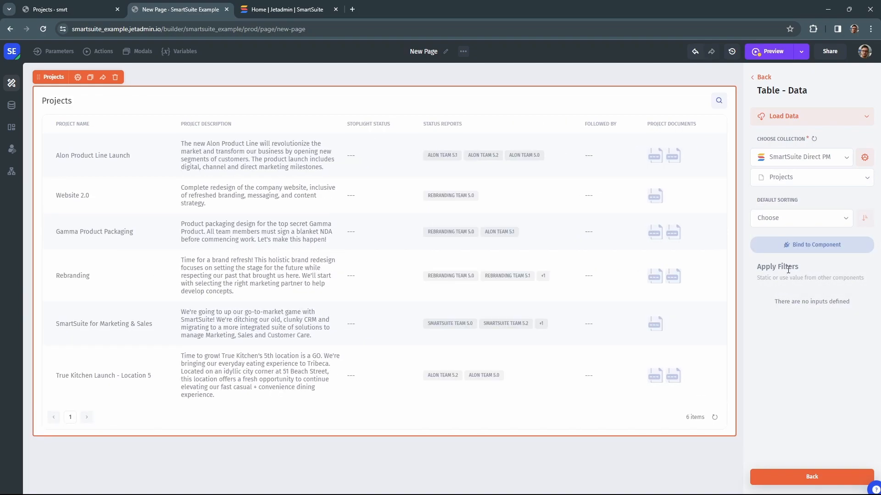
left_click(244, 158)
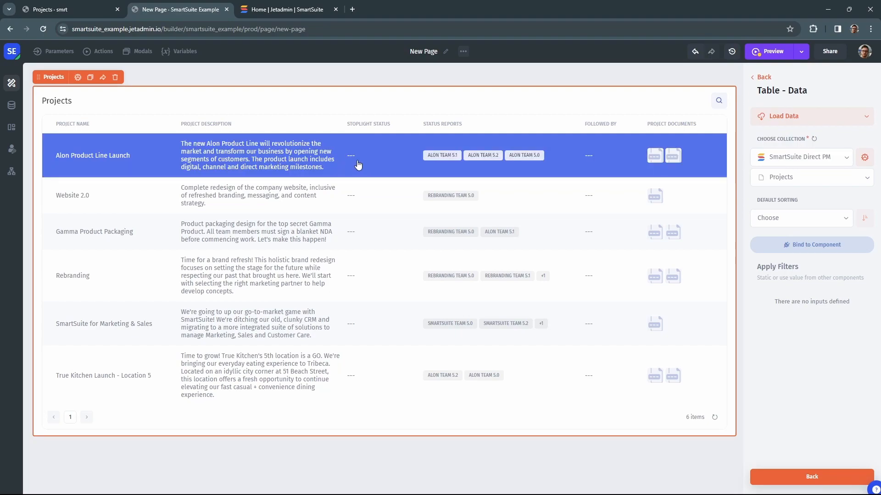
left_click(762, 77)
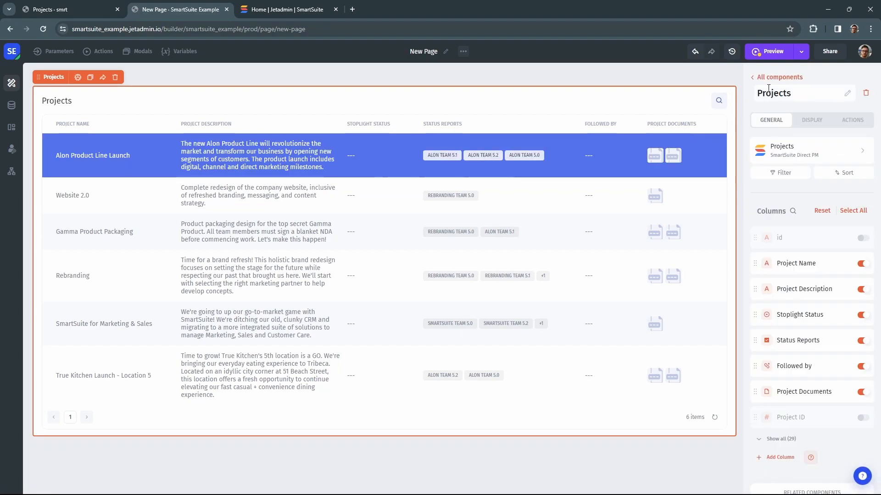
Step: Place a form beside the table that updates SmartSuite Sync PM Projects, bound to the table's row id
left_click(779, 77)
left_click_drag(812, 138, 721, 176)
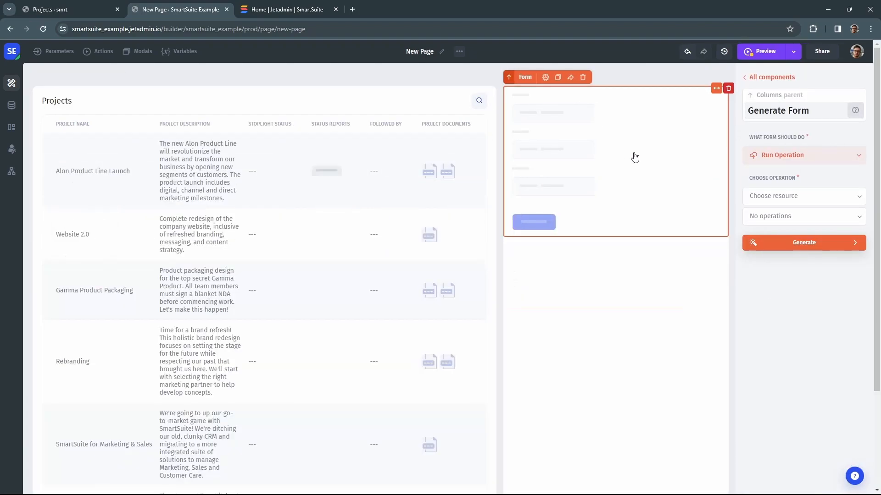
left_click(802, 196)
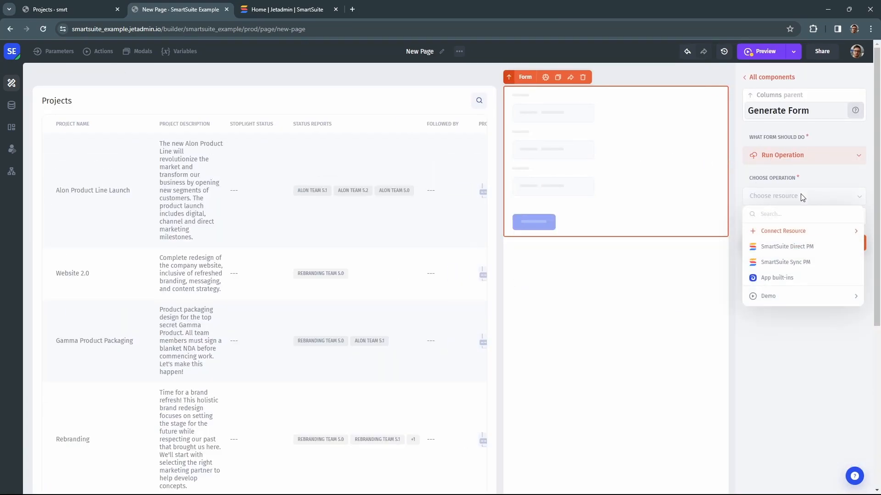
left_click(790, 262)
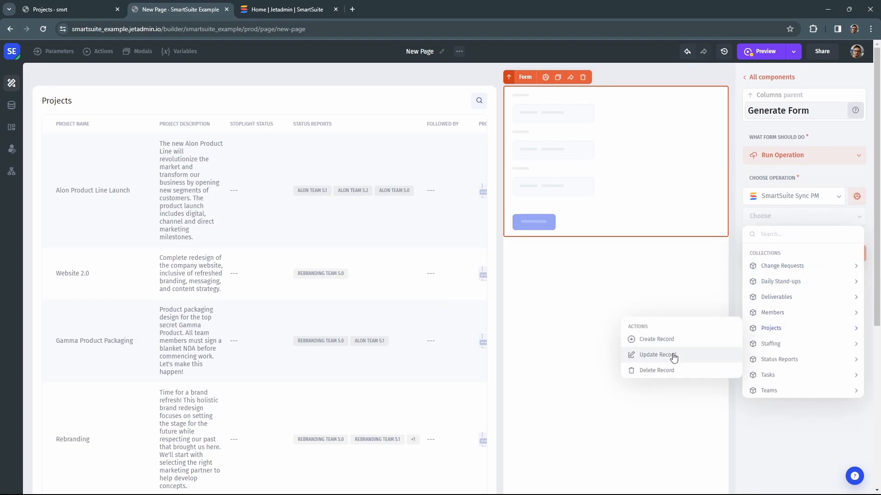
left_click(685, 410)
left_click(784, 246)
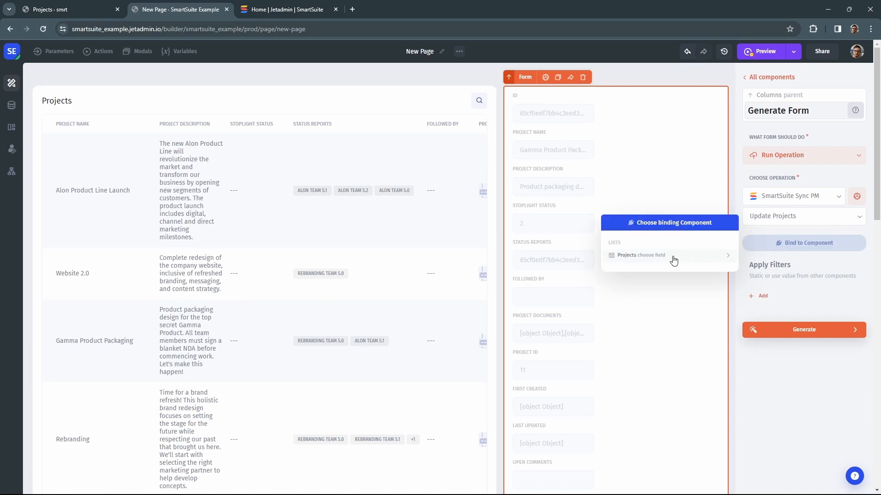
left_click(639, 262)
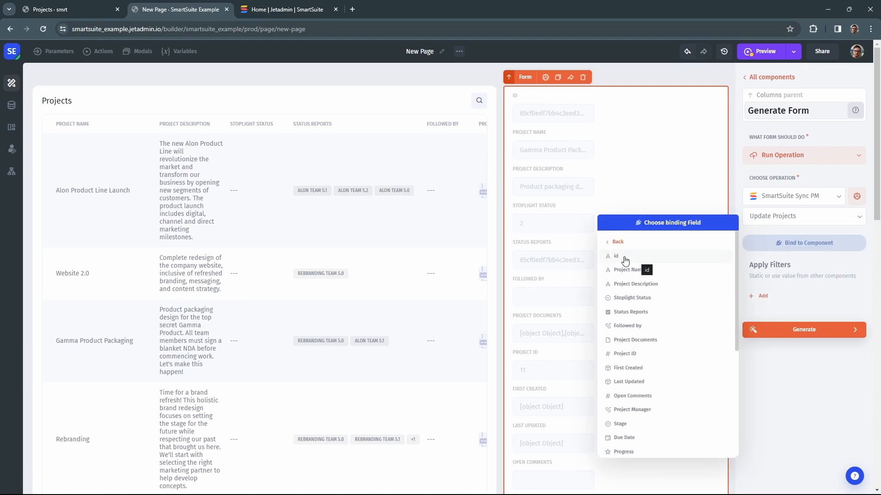
left_click(624, 261)
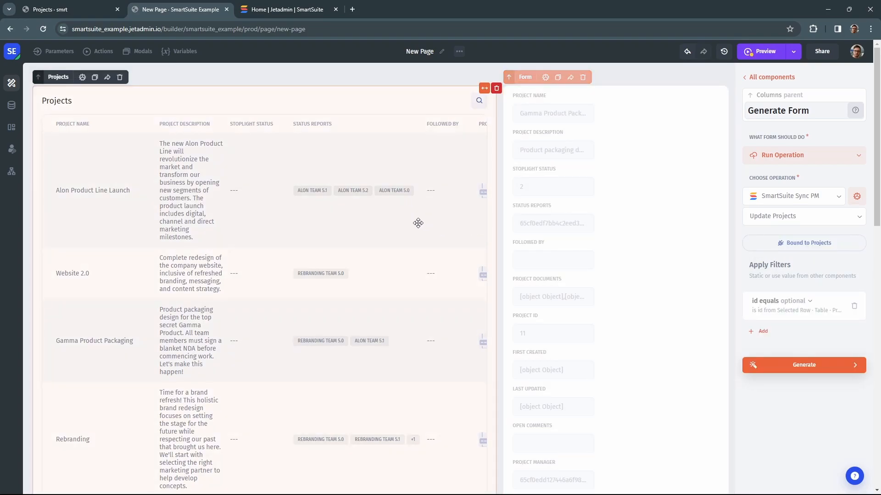
Step: Generate the form and widen Project Description to the full form width
left_click(806, 367)
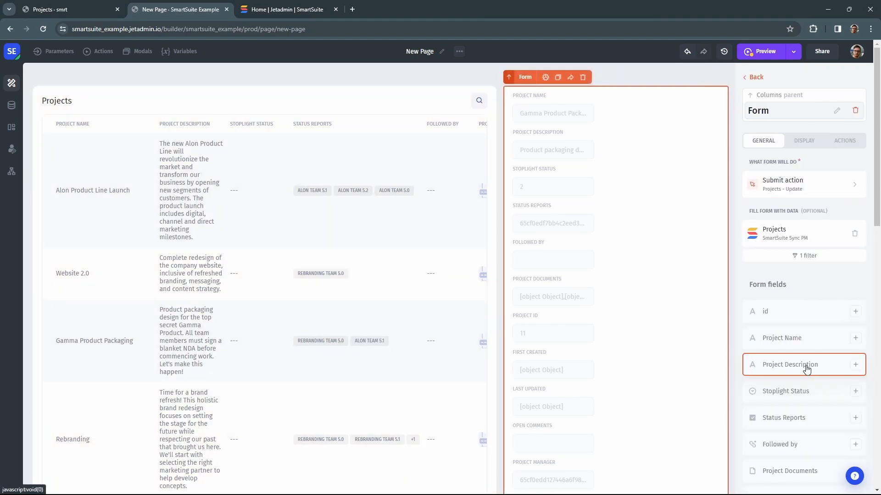
scroll(794, 269, "down", 3)
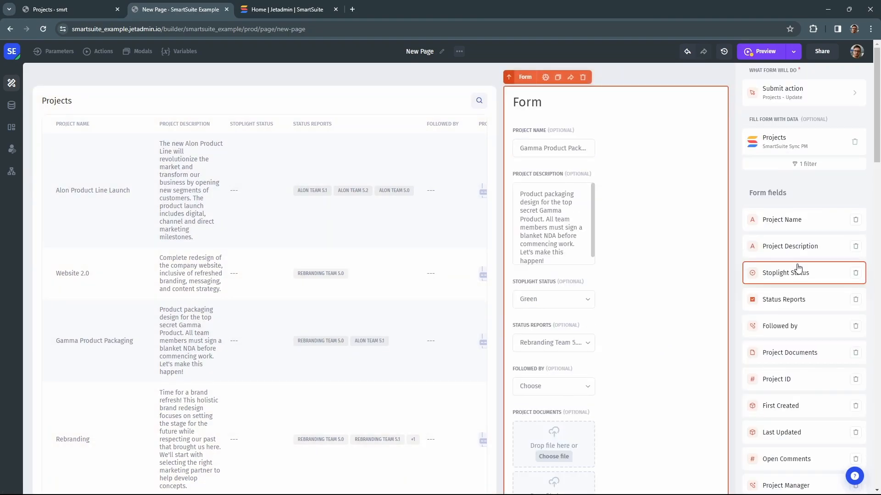
scroll(798, 268, "down", 4)
left_click(567, 176)
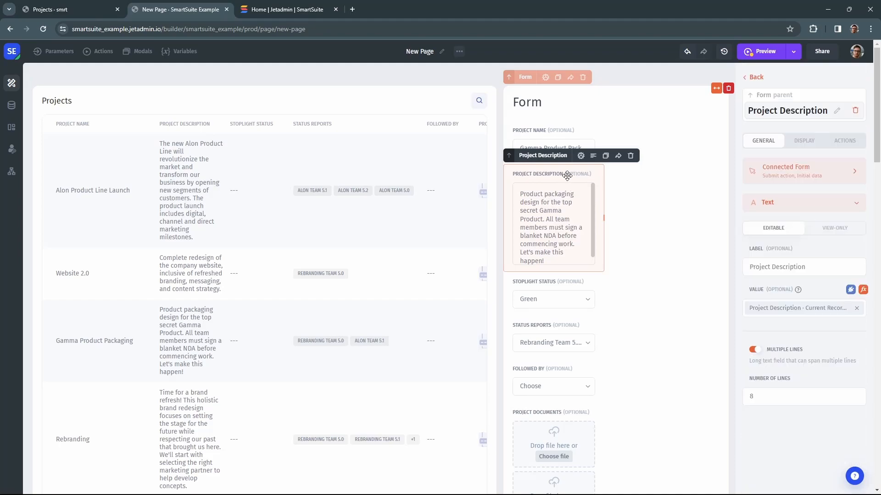
left_click(593, 155)
Step: Put Status Reports beside Stoplight Status and stretch both fields to fill their columns
left_click_drag(557, 329, 593, 307)
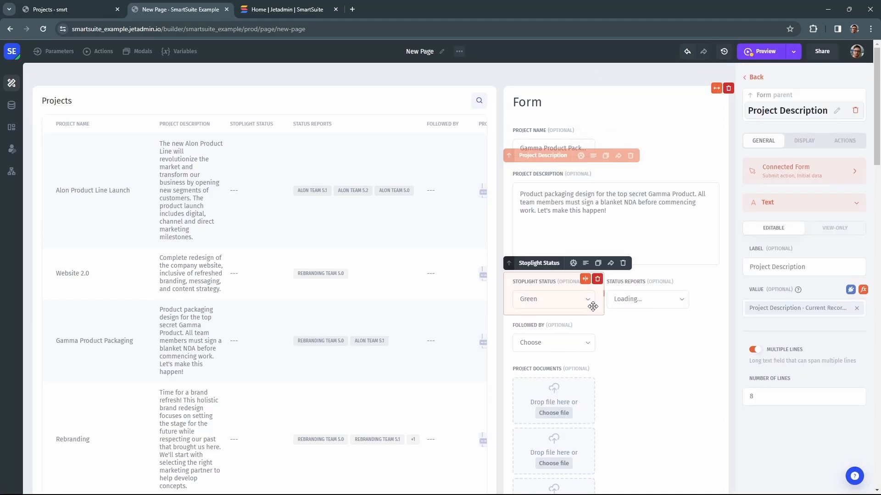
left_click(586, 264)
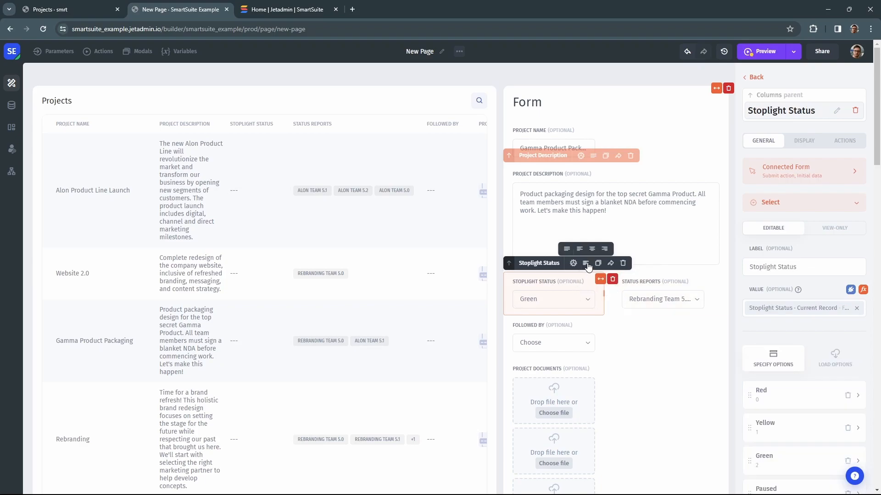
left_click(566, 248)
left_click(649, 282)
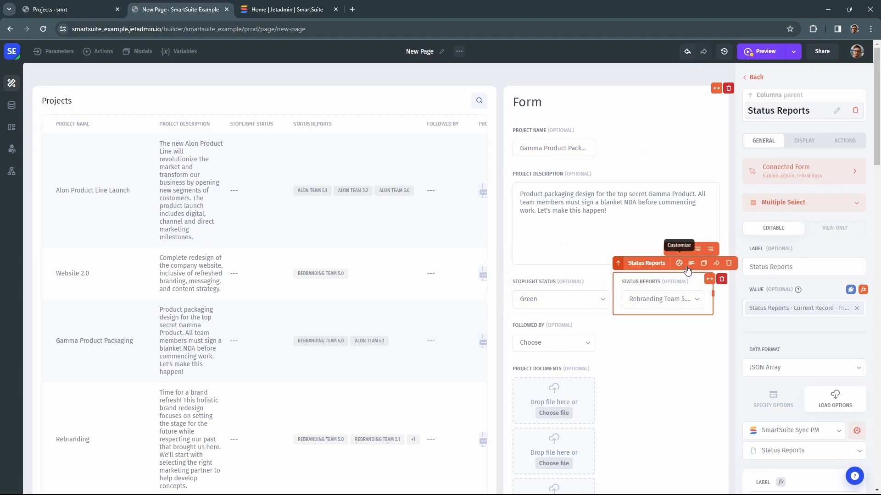
left_click(672, 249)
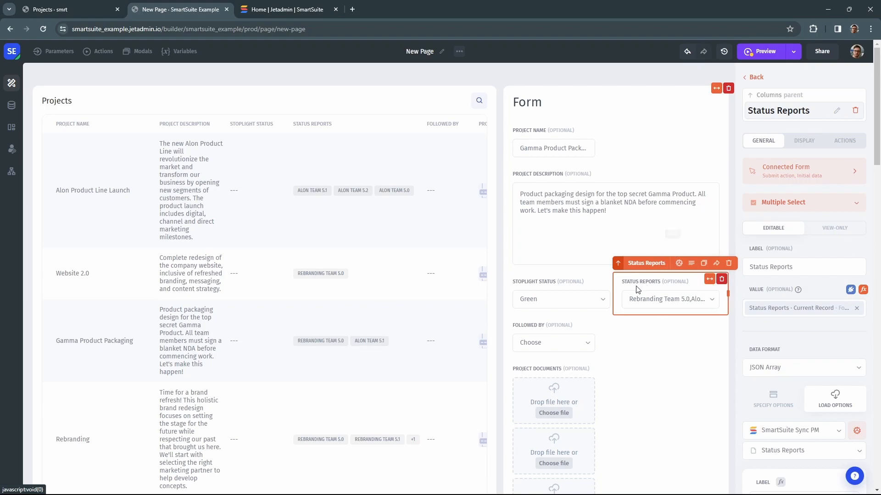
left_click(566, 302)
Step: Make Gamma Product Packaging's description end 'sync on plans on Monday' and submit Update Projects
scroll(567, 300, "down", 1)
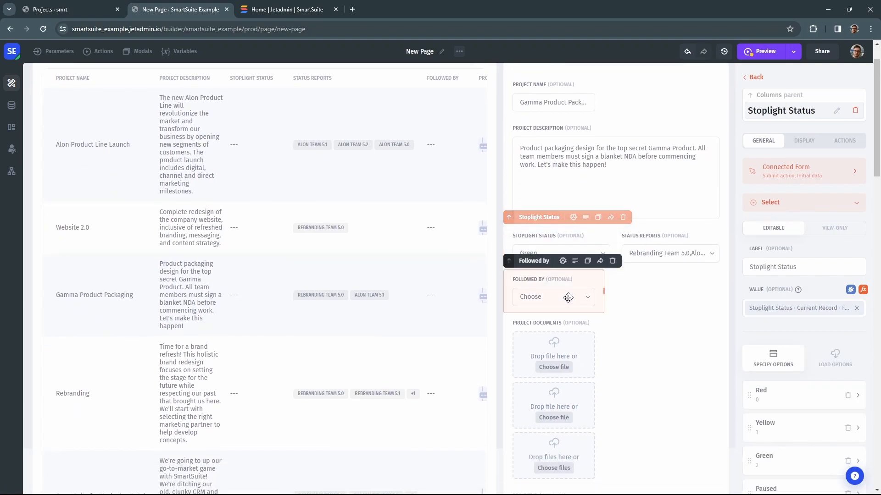
left_click(630, 172)
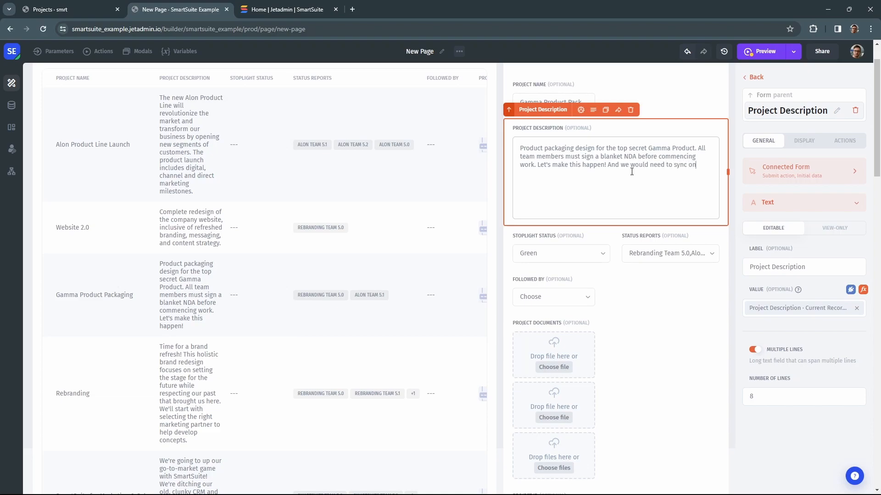
type("s on")
scroll(626, 173, "down", 15)
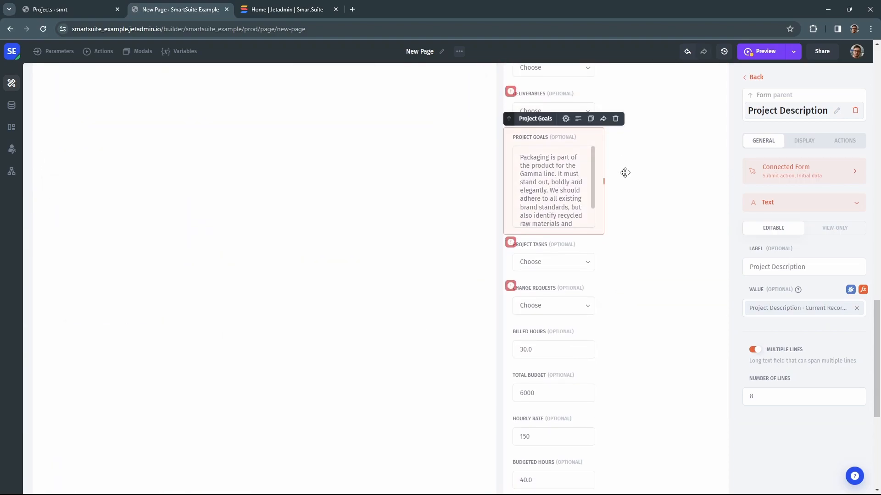
scroll(625, 172, "down", 5)
left_click(545, 475)
left_click(541, 475)
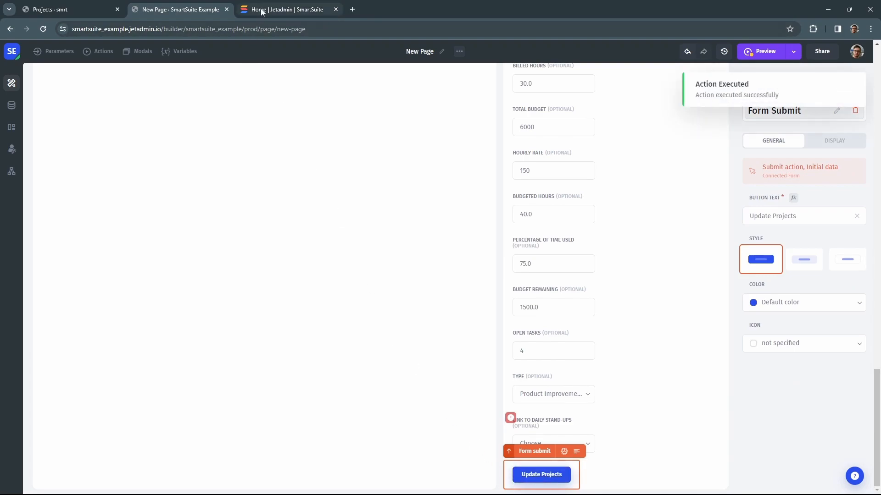
Step: Switch to SmartSuite and dismiss the profile popup to reveal the home screen
left_click(288, 9)
scroll(232, 78, "down", 5)
left_click(171, 165)
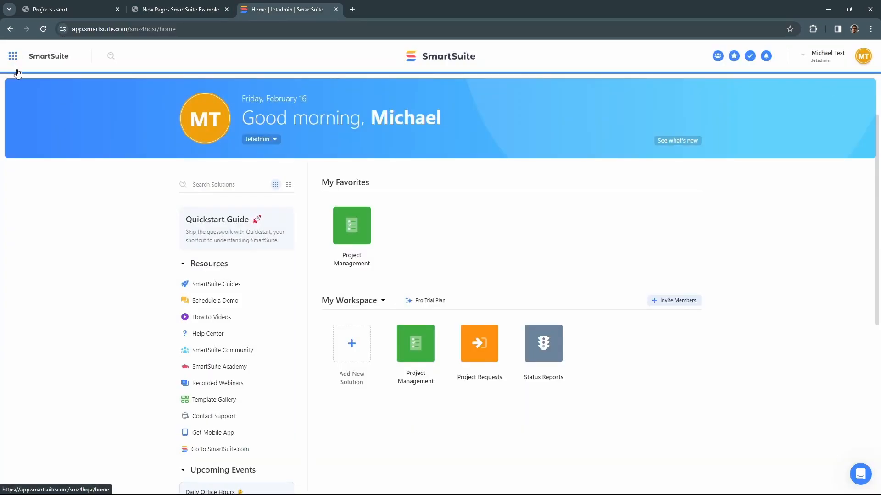
Step: Open Gamma Product Packaging in Project Management, check its Project Description, then return to Jet Admin
left_click(342, 230)
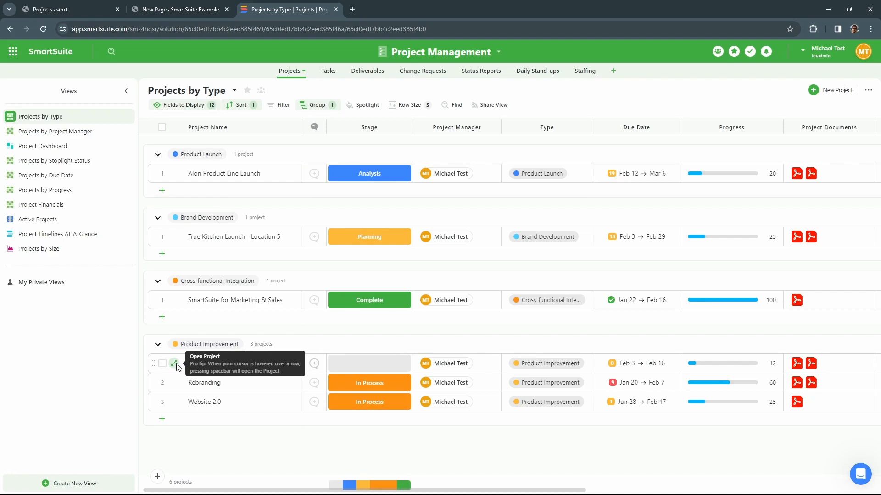
left_click(174, 363)
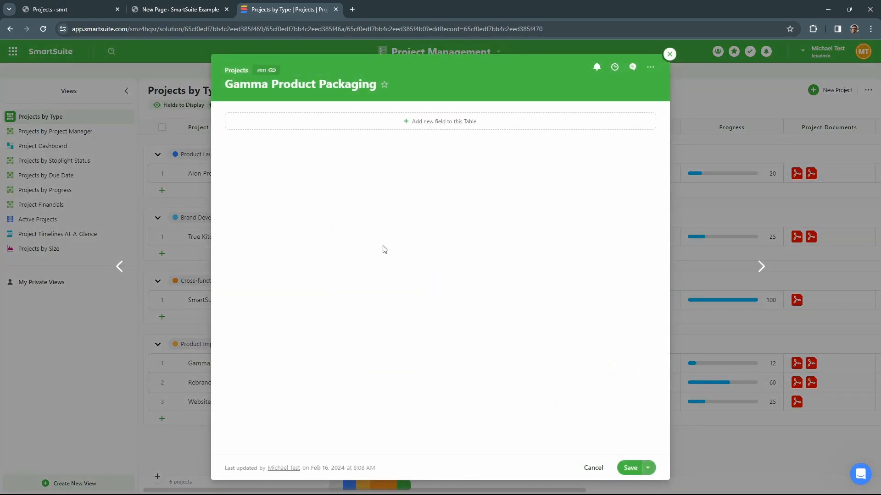
scroll(373, 297, "down", 3)
left_click(368, 316)
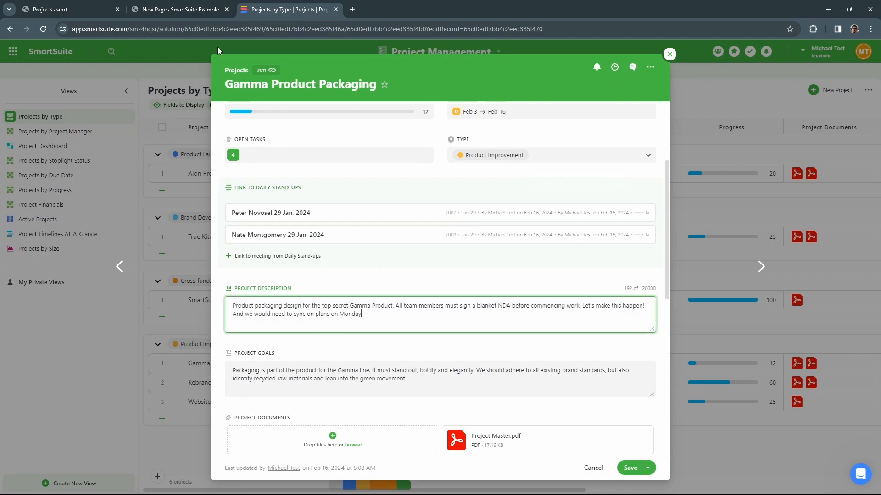
left_click(191, 14)
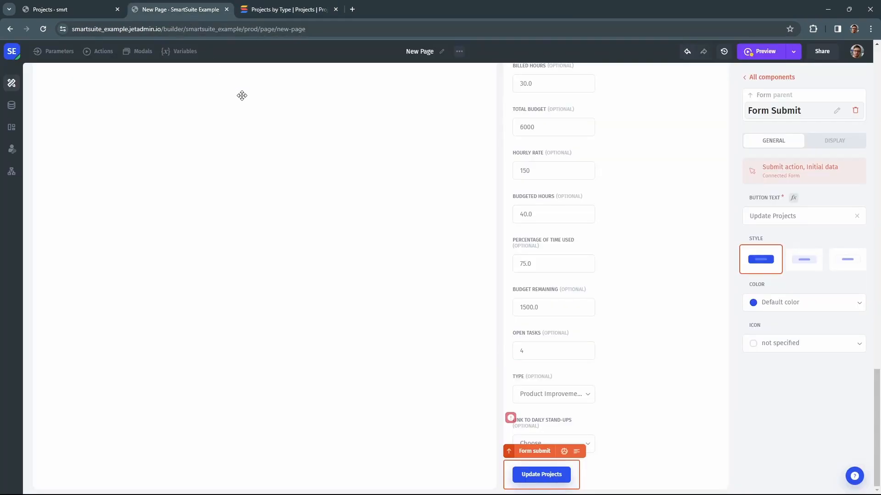
Step: Select the Projects table and pick the Website 2.0 row so the form loads it
scroll(374, 318, "up", 15)
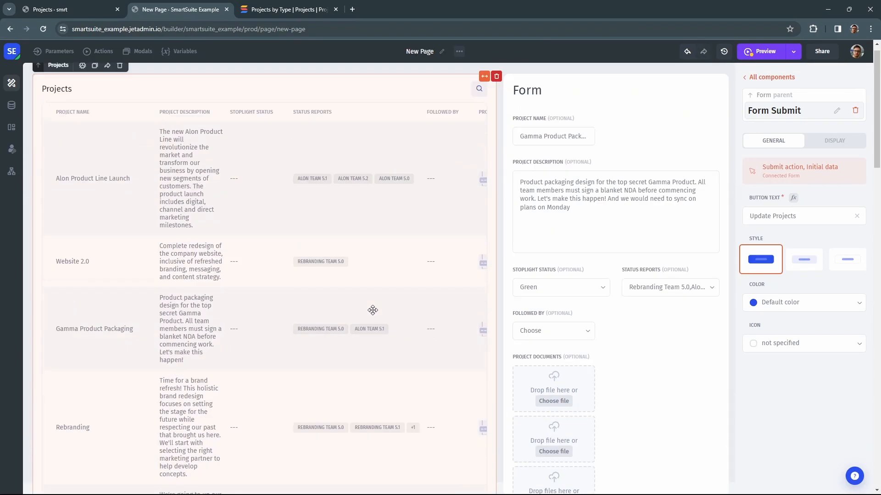
left_click(297, 215)
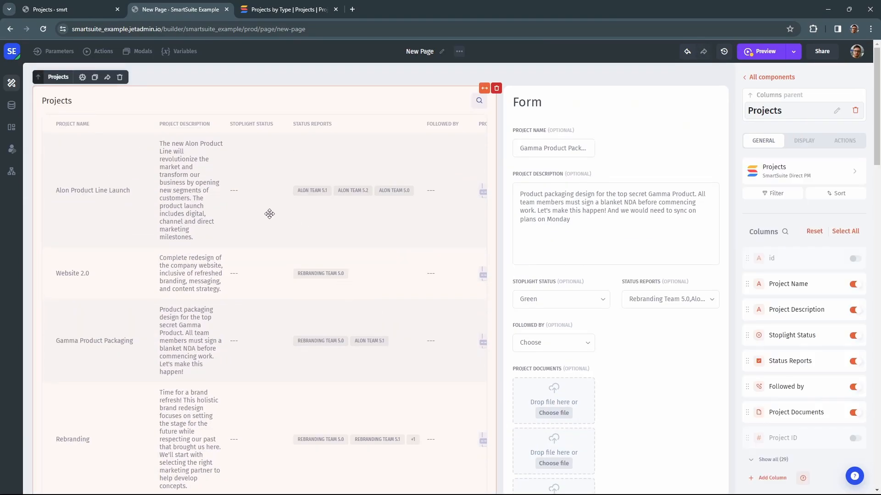
left_click(219, 204)
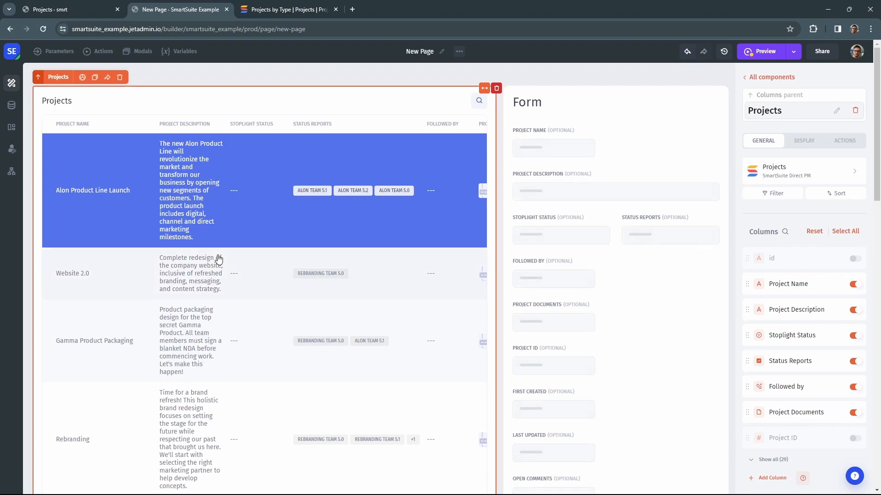
left_click(220, 259)
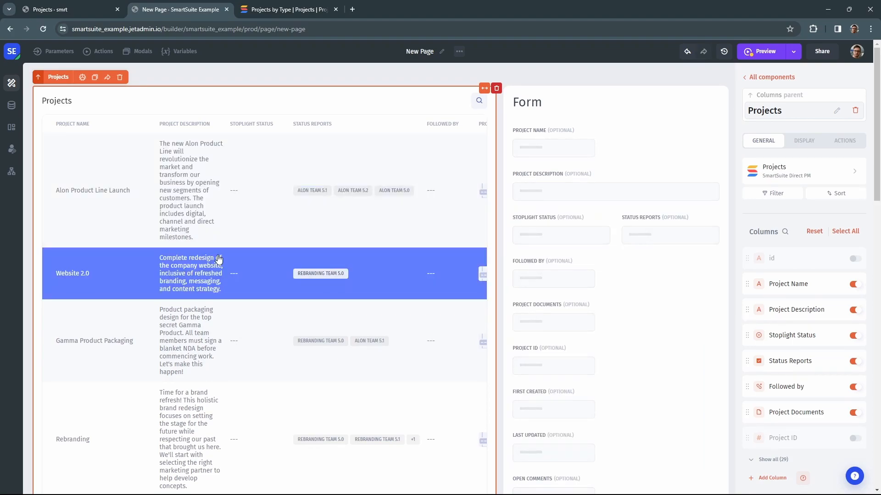